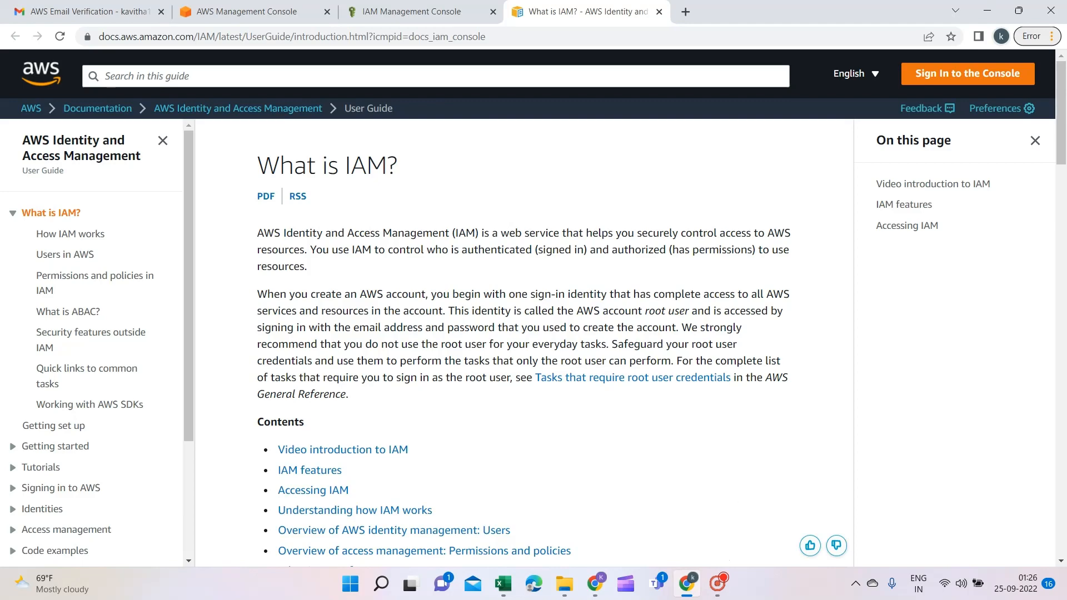
Switch to the IAM console dashboard tab showing 0 users, 0 groups and 2 roles
{"action": "left_click", "coordinate": [406, 9]}
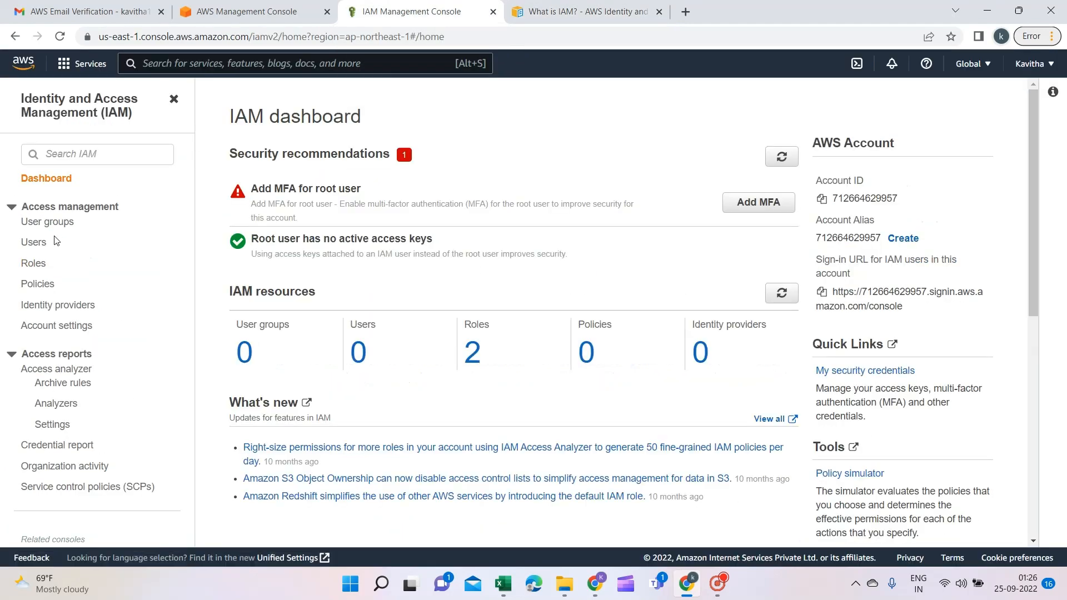
From the Users list, add a user named Admin with AWS Management Console password access
{"action": "left_click", "coordinate": [34, 245]}
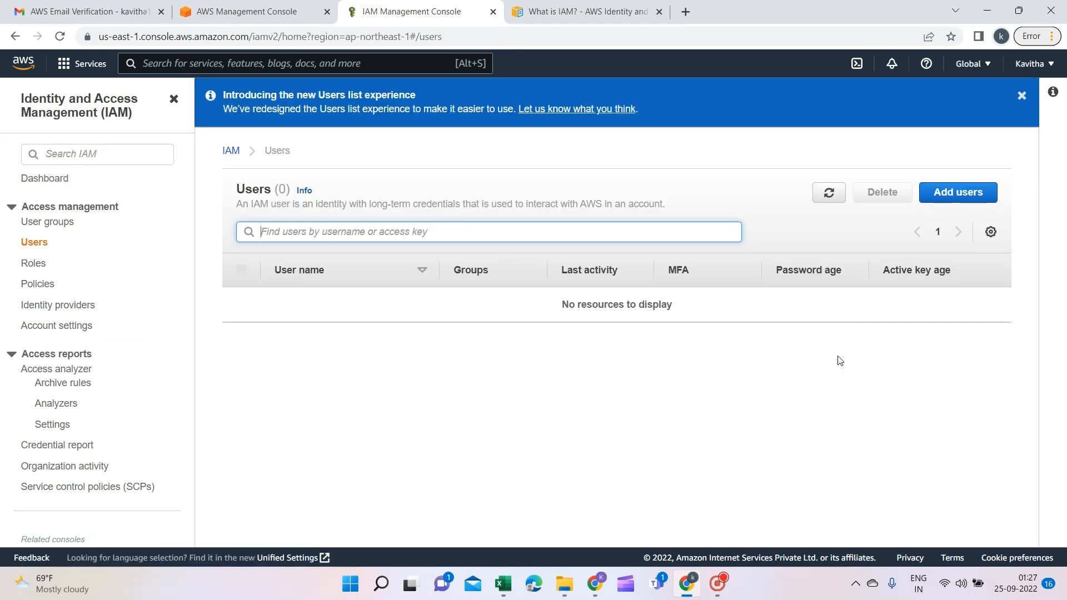
{"action": "left_click", "coordinate": [954, 192]}
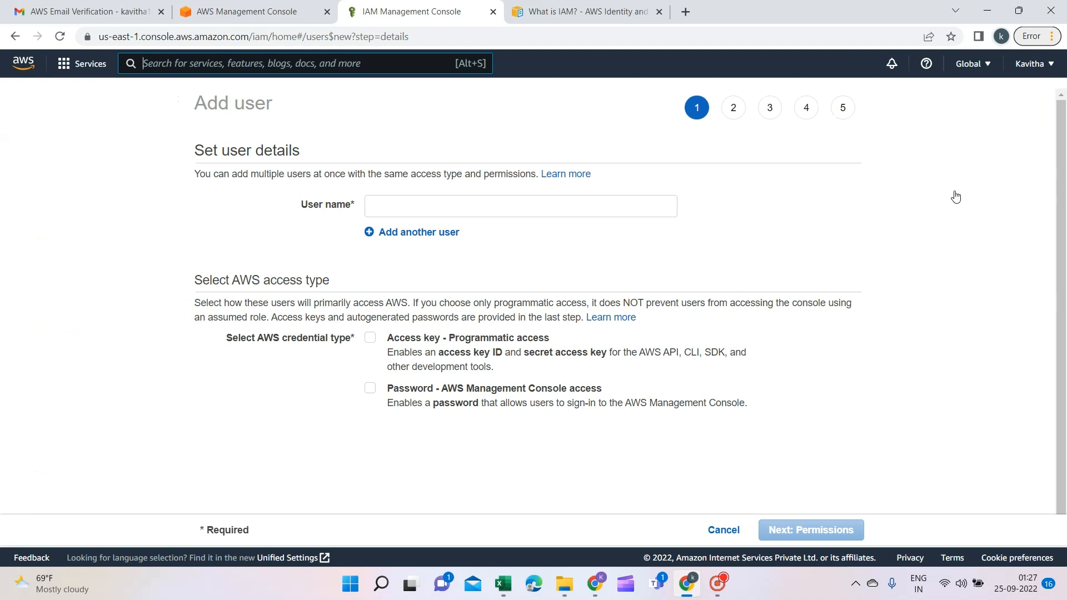
{"action": "left_click", "coordinate": [402, 209]}
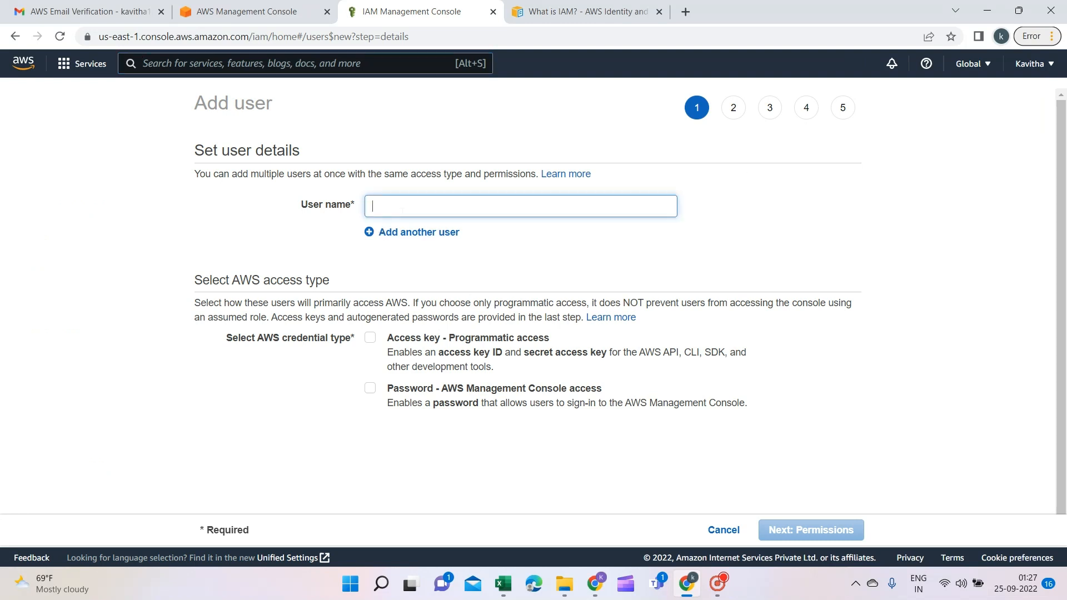
{"action": "type", "text": "A"}
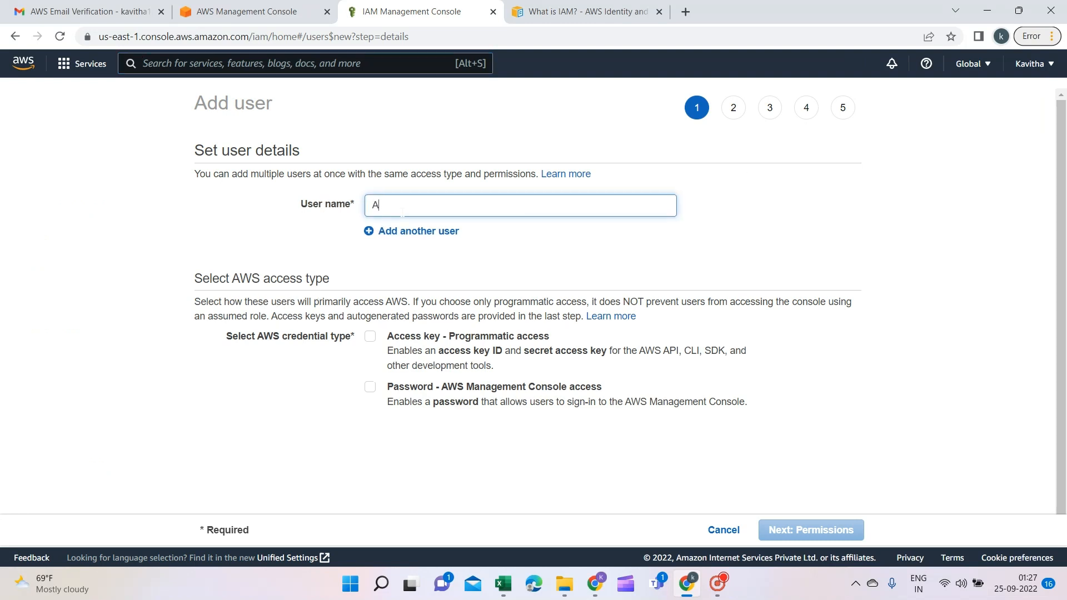
{"action": "type", "text": "dmin"}
{"action": "left_click", "coordinate": [304, 376]}
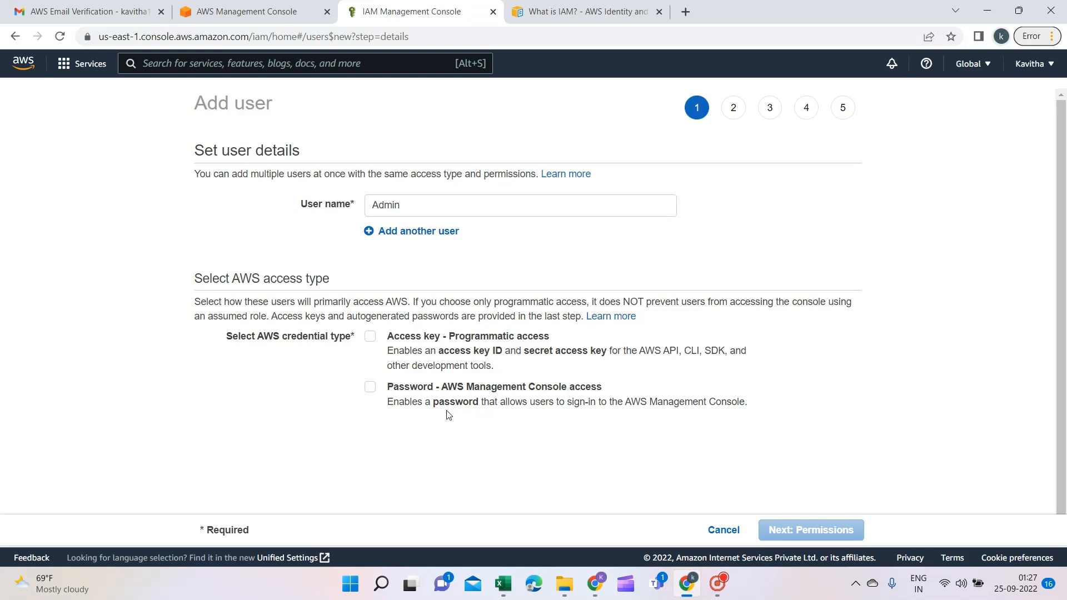
{"action": "left_click", "coordinate": [371, 388]}
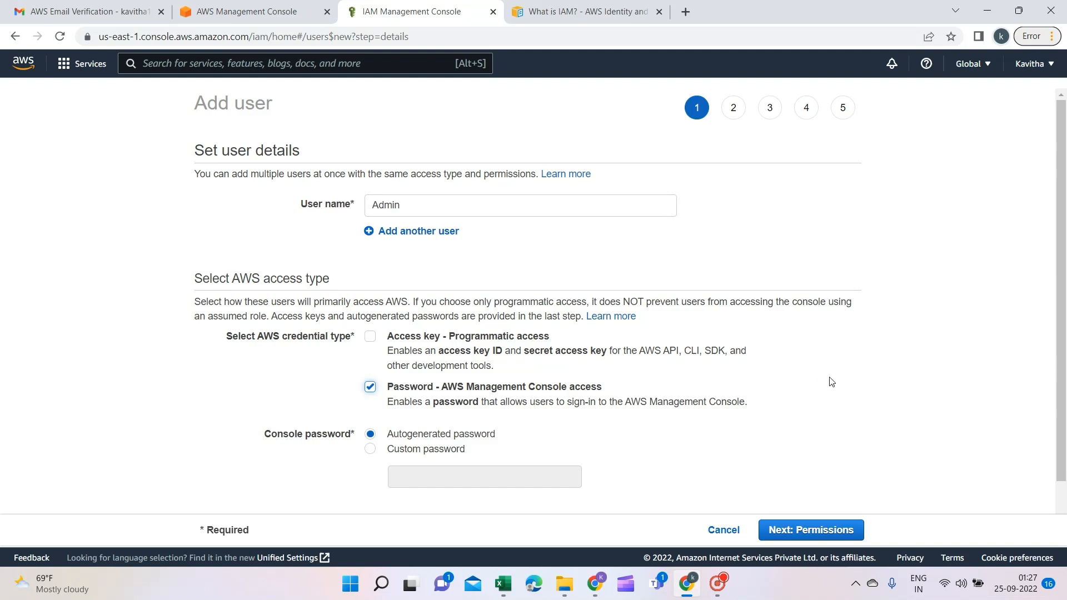
{"action": "scroll", "coordinate": [1065, 340], "scroll_direction": "down", "scroll_amount": 1}
{"action": "scroll", "coordinate": [1065, 340], "scroll_direction": "down", "scroll_amount": 1}
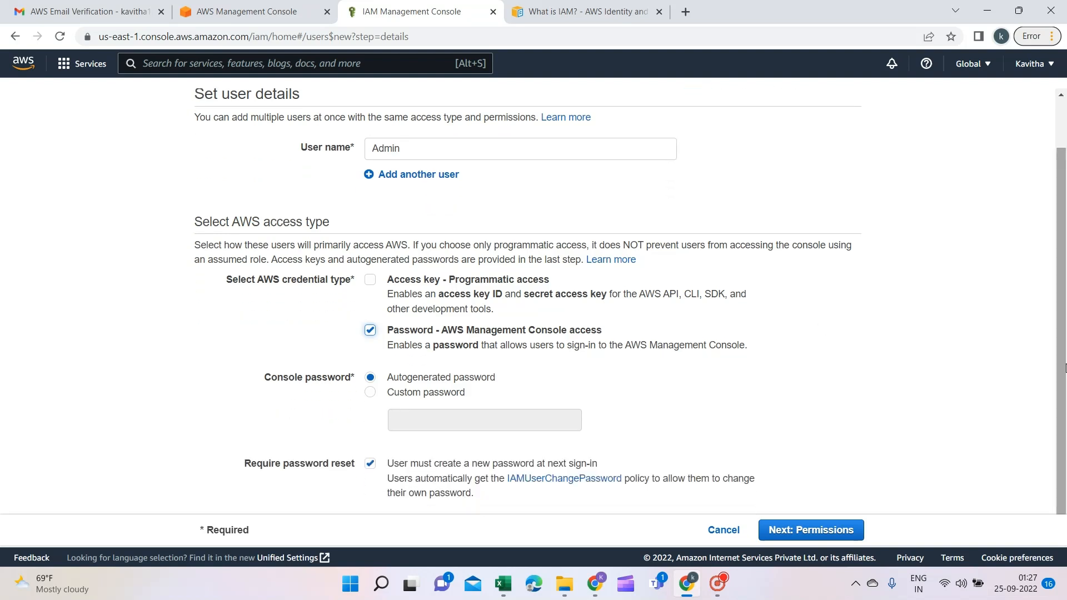
Give Admin a custom, visible console password and continue to Set permissions
{"action": "left_click", "coordinate": [370, 392]}
{"action": "left_click", "coordinate": [444, 420]}
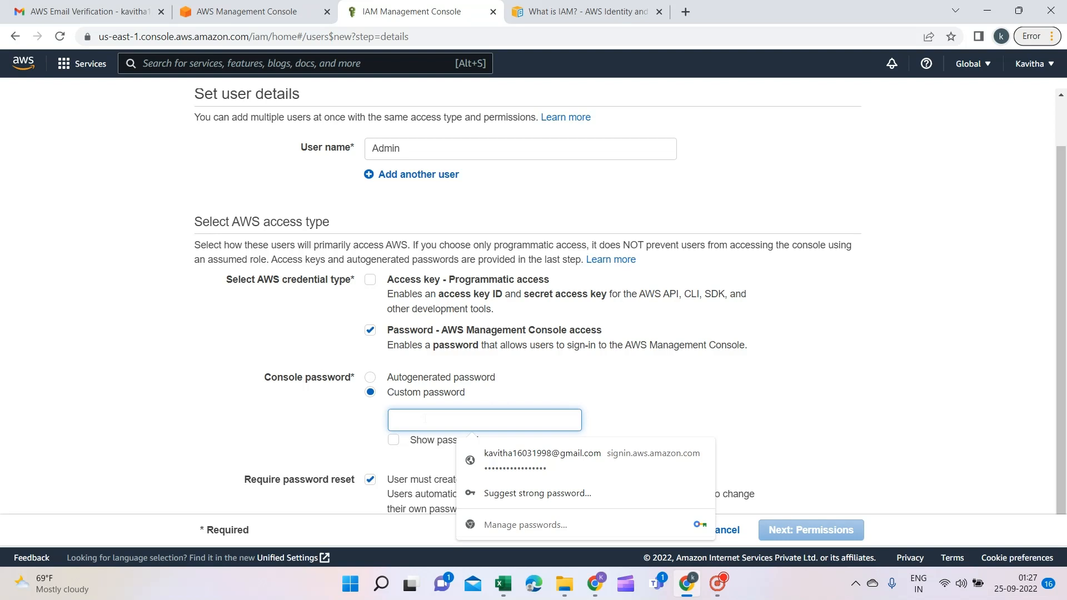
{"action": "type", "text": "A"}
{"action": "type", "text": "•••"}
{"action": "type", "text": "••••"}
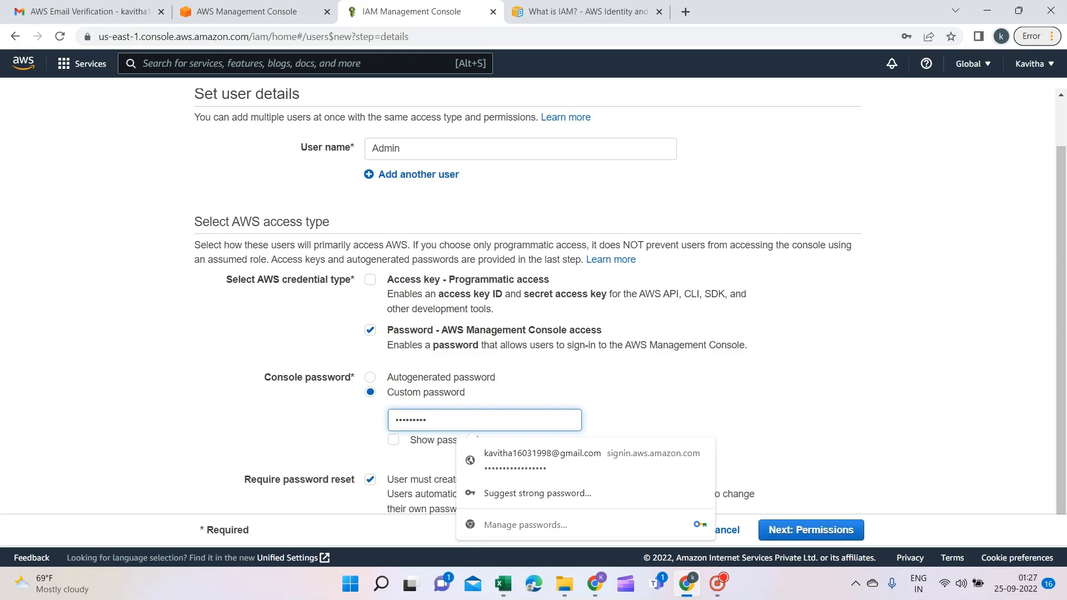
{"action": "left_click", "coordinate": [394, 440]}
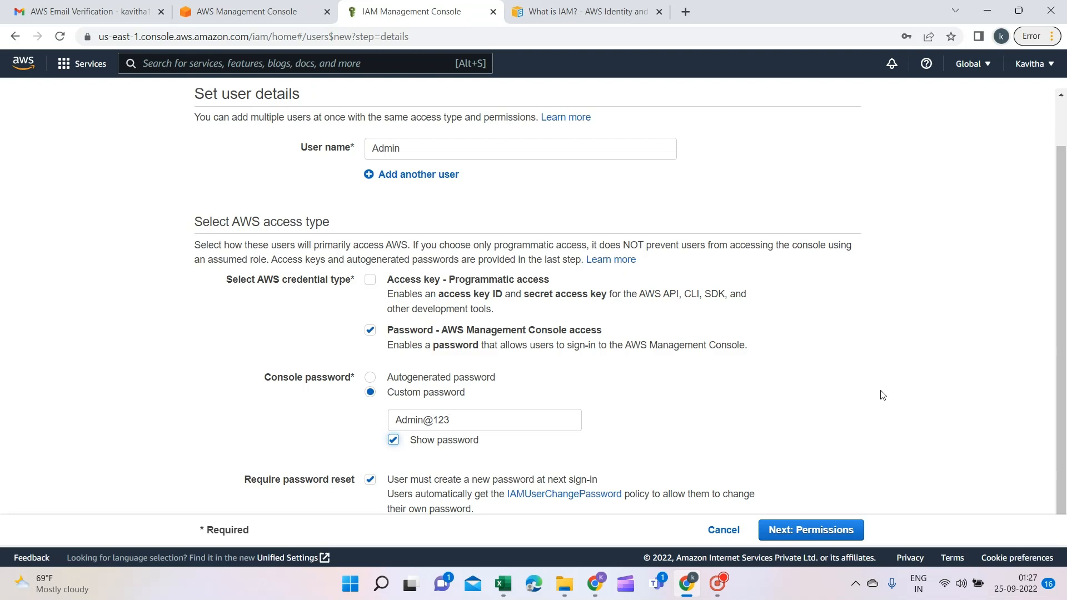
{"action": "scroll", "coordinate": [882, 395], "scroll_direction": "down", "scroll_amount": 1}
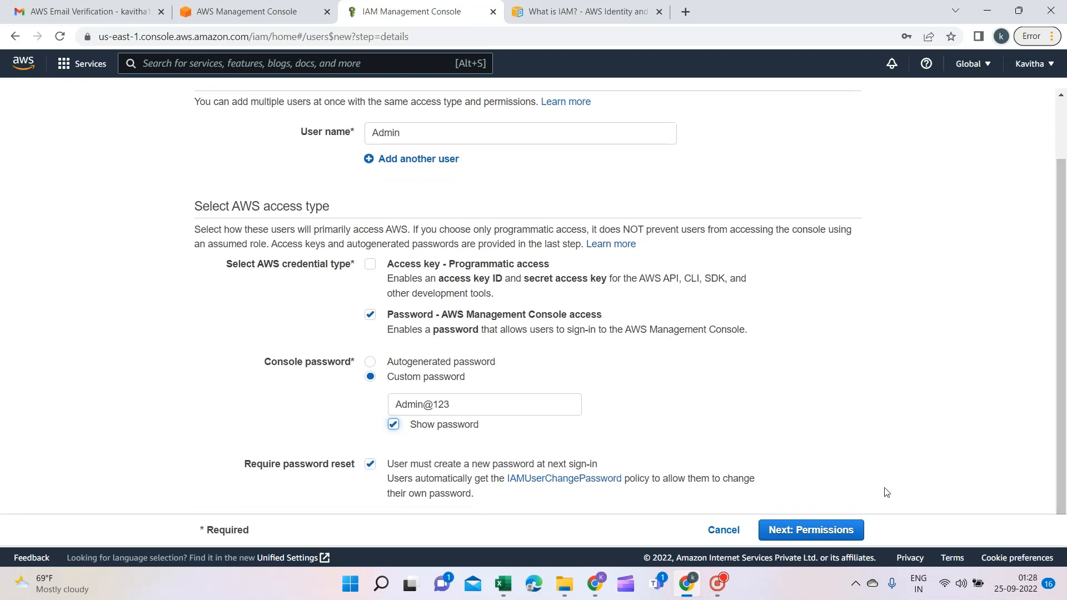
{"action": "left_click", "coordinate": [820, 531]}
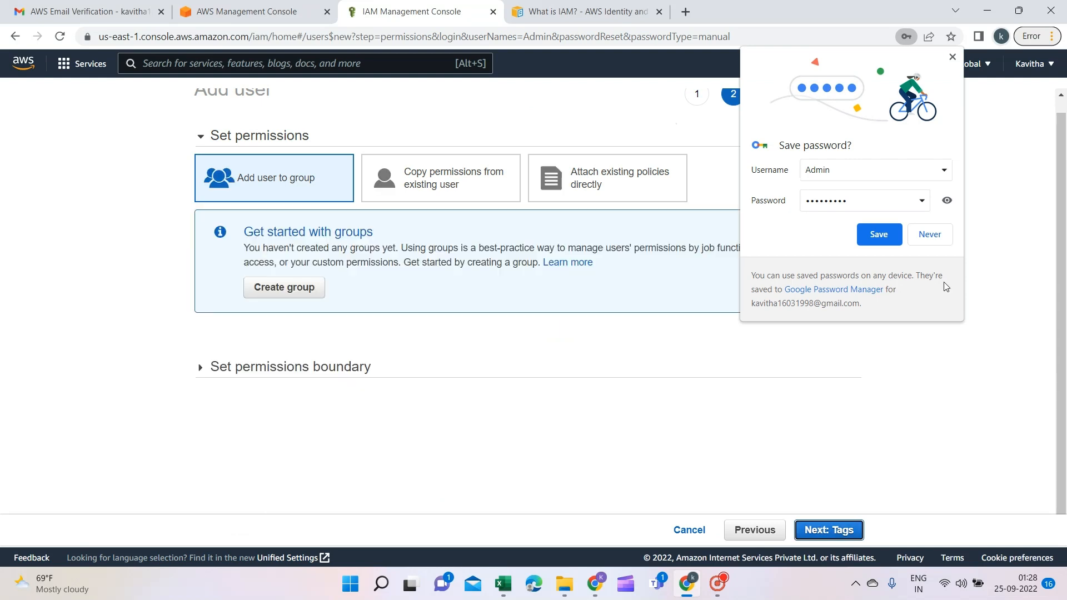
Decline the browser's save-password prompt and choose Attach existing policies directly
{"action": "left_click", "coordinate": [932, 243]}
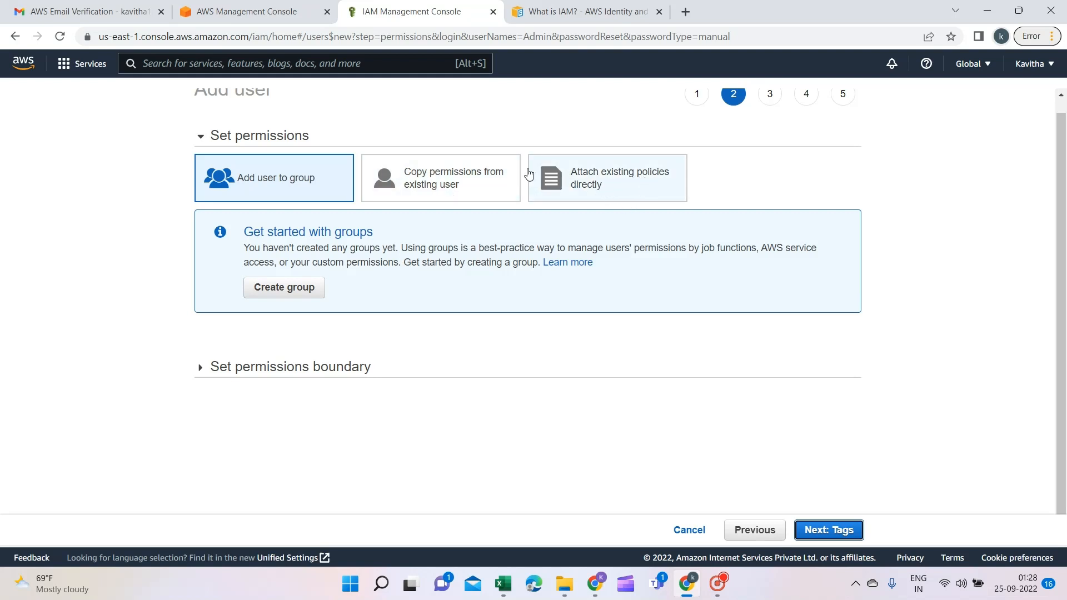
{"action": "left_click", "coordinate": [623, 194]}
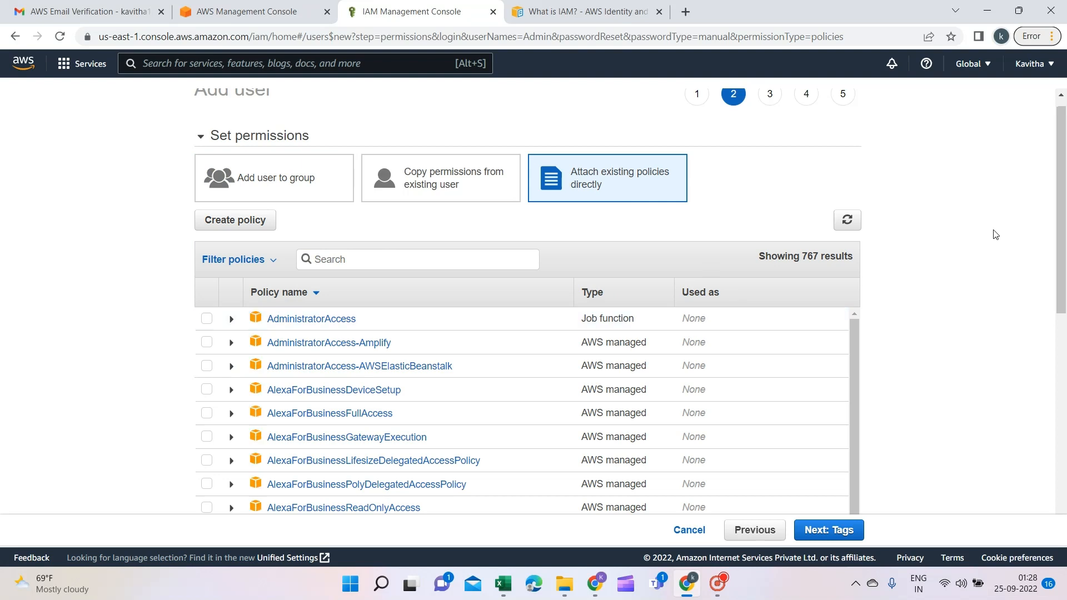
{"action": "left_click_drag", "start_coordinate": [1064, 242], "coordinate": [1065, 321]}
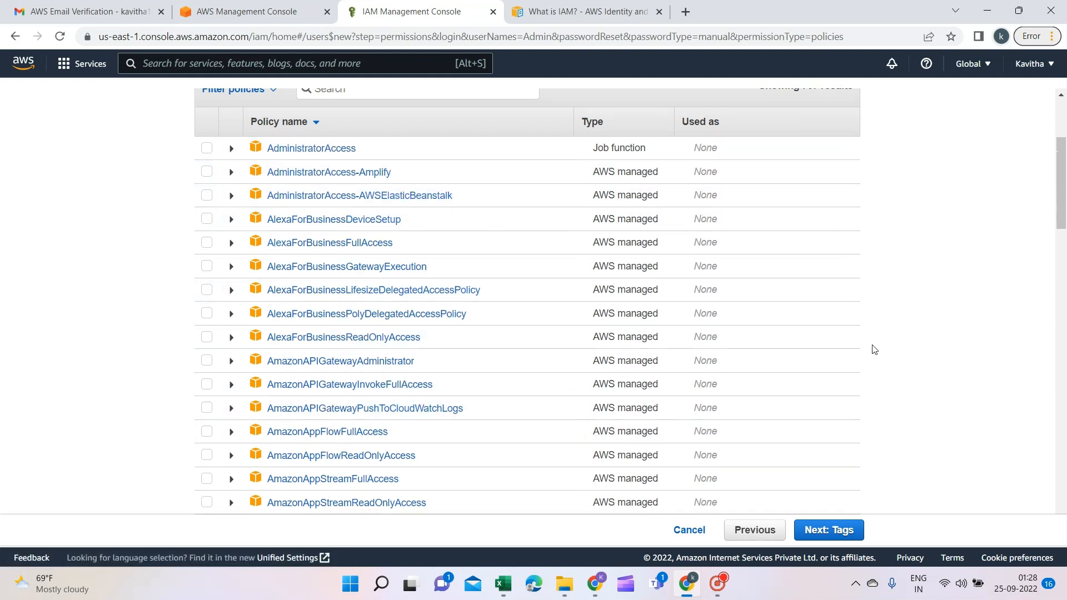
{"action": "left_click_drag", "start_coordinate": [1064, 206], "coordinate": [1064, 139]}
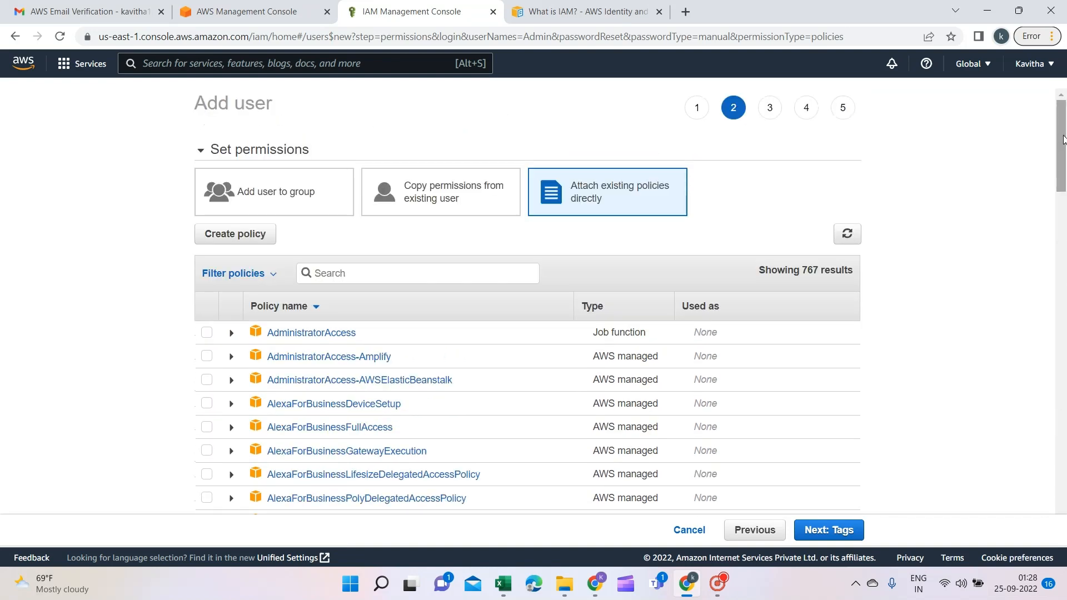
Select the AdministratorAccess policy for Admin and continue to the Tags step
{"action": "left_click", "coordinate": [385, 268]}
{"action": "type", "text": "s3"}
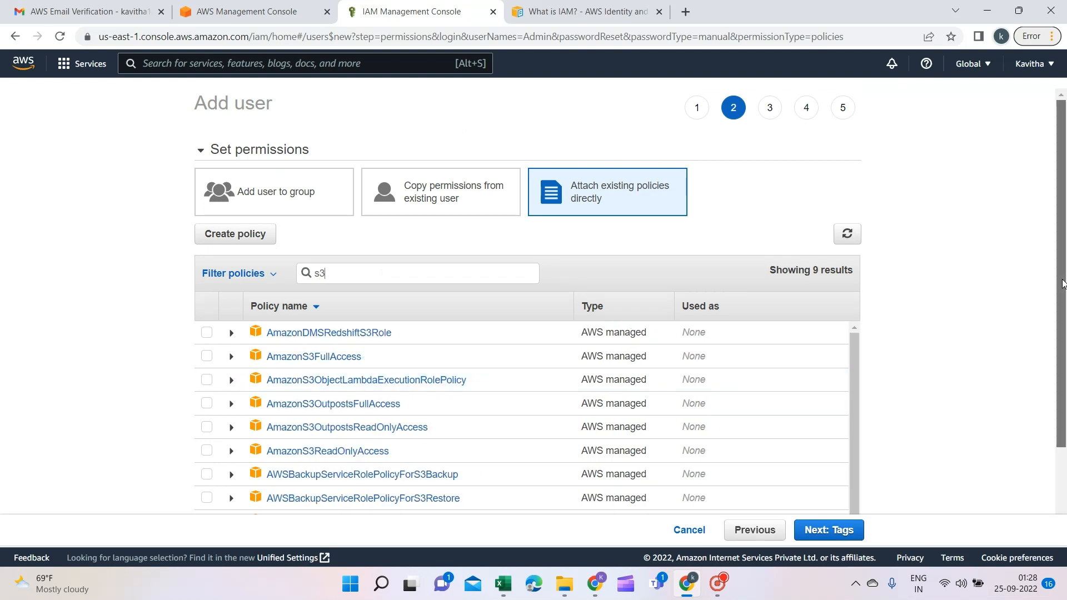
{"action": "left_click_drag", "start_coordinate": [1064, 282], "coordinate": [1065, 342]}
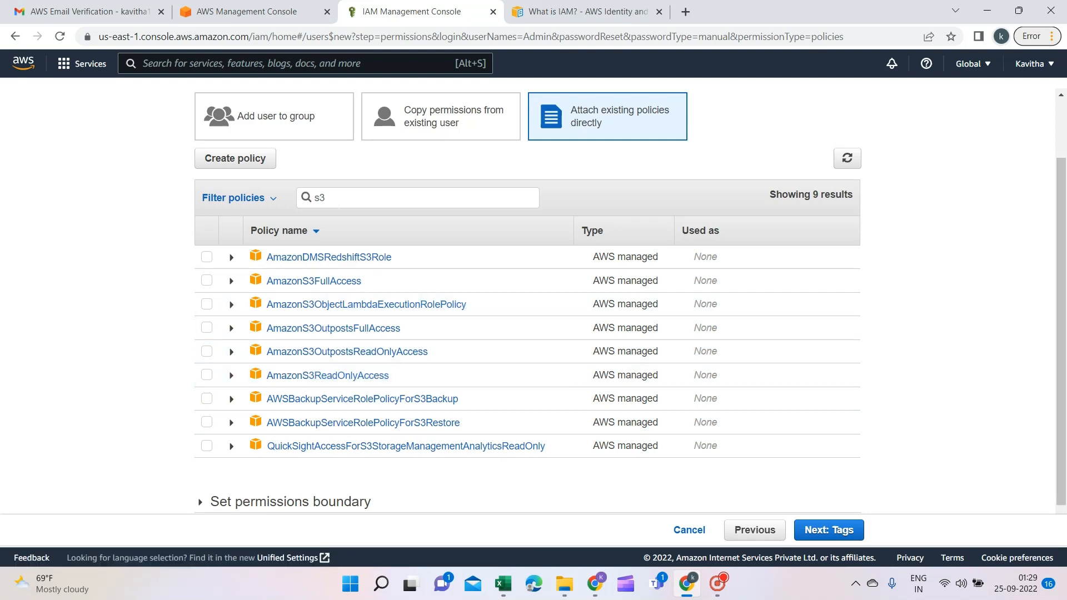
{"action": "key", "text": "BackSpace"}
{"action": "key", "text": "BackSpace"}
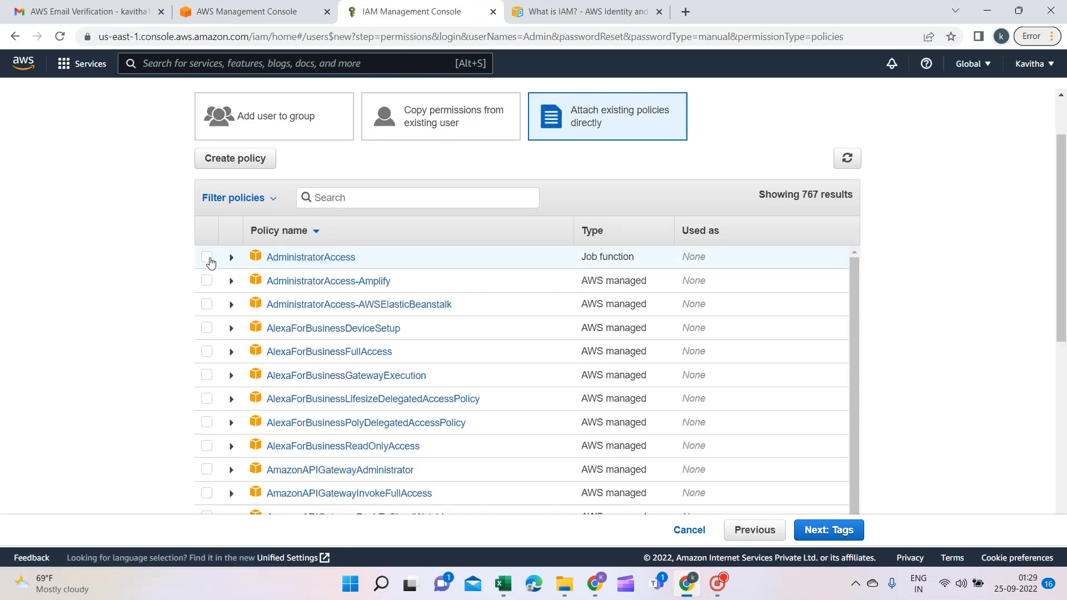
{"action": "left_click", "coordinate": [206, 257]}
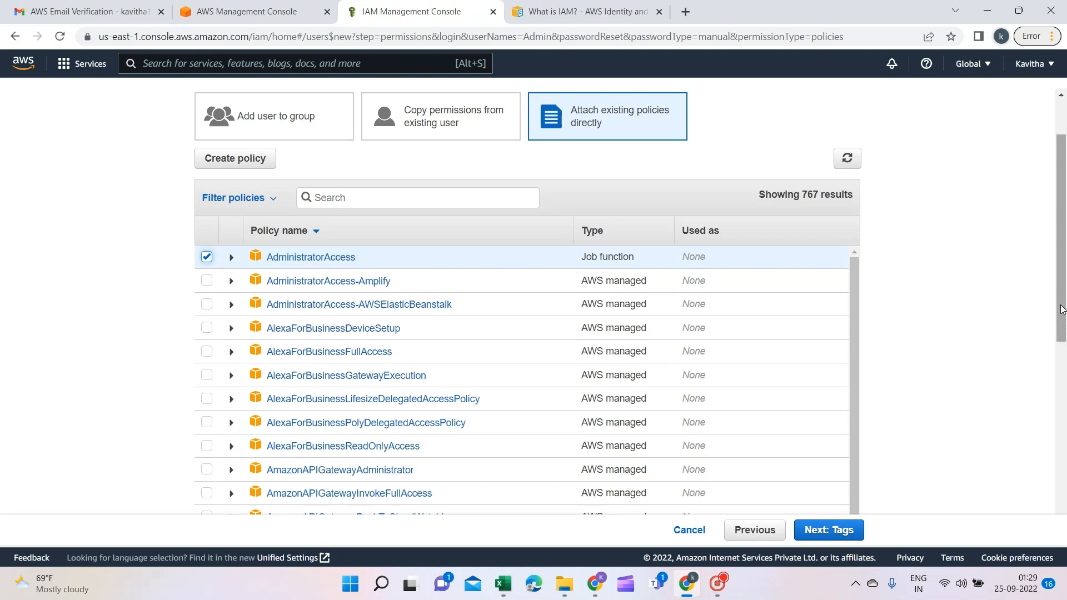
{"action": "left_click_drag", "start_coordinate": [1063, 309], "coordinate": [1063, 271]}
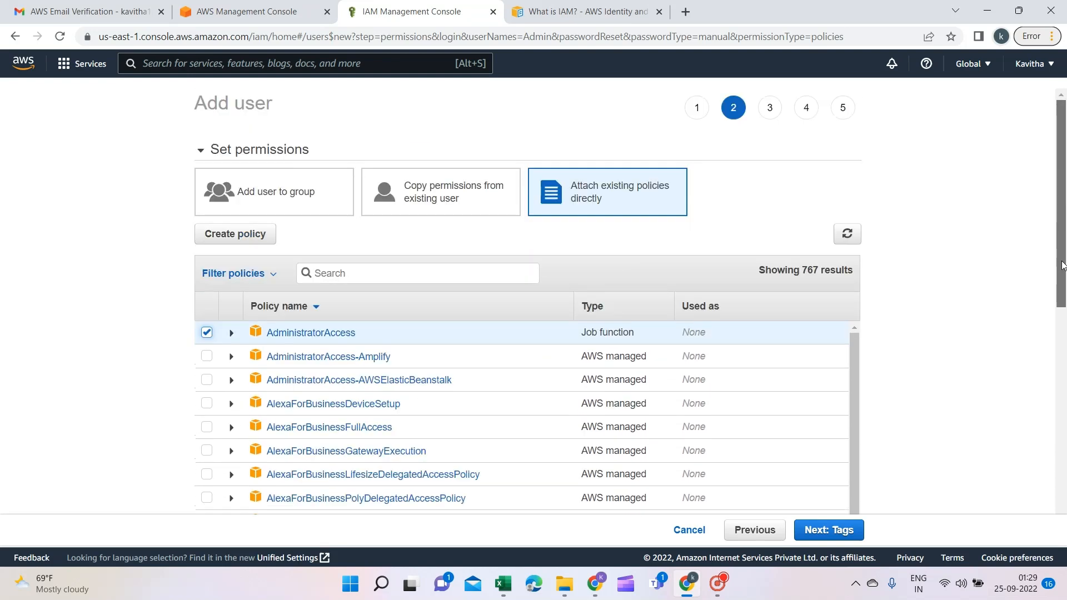
{"action": "scroll", "coordinate": [839, 504], "scroll_direction": "down", "scroll_amount": 6}
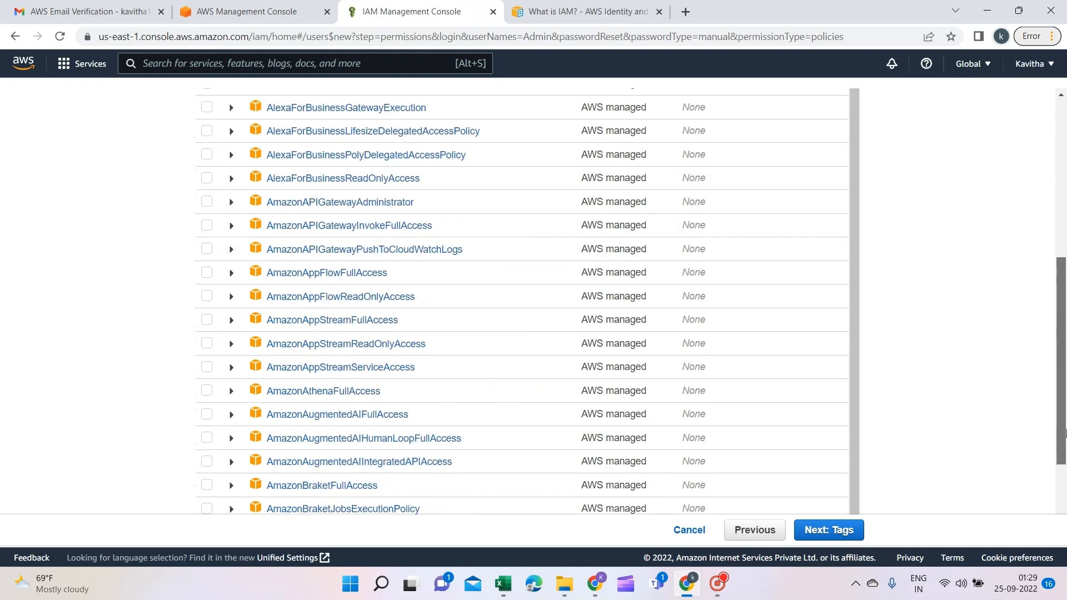
{"action": "left_click", "coordinate": [840, 534]}
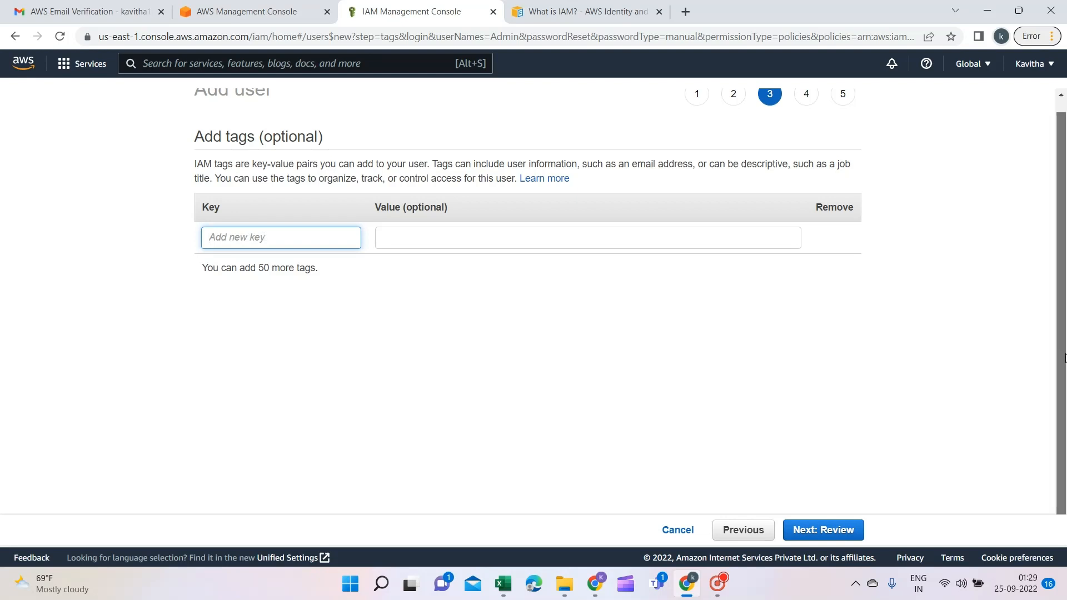
Add a tag with key Name and value admin to Admin, then continue to Review
{"action": "scroll", "coordinate": [1064, 358], "scroll_direction": "up", "scroll_amount": 1}
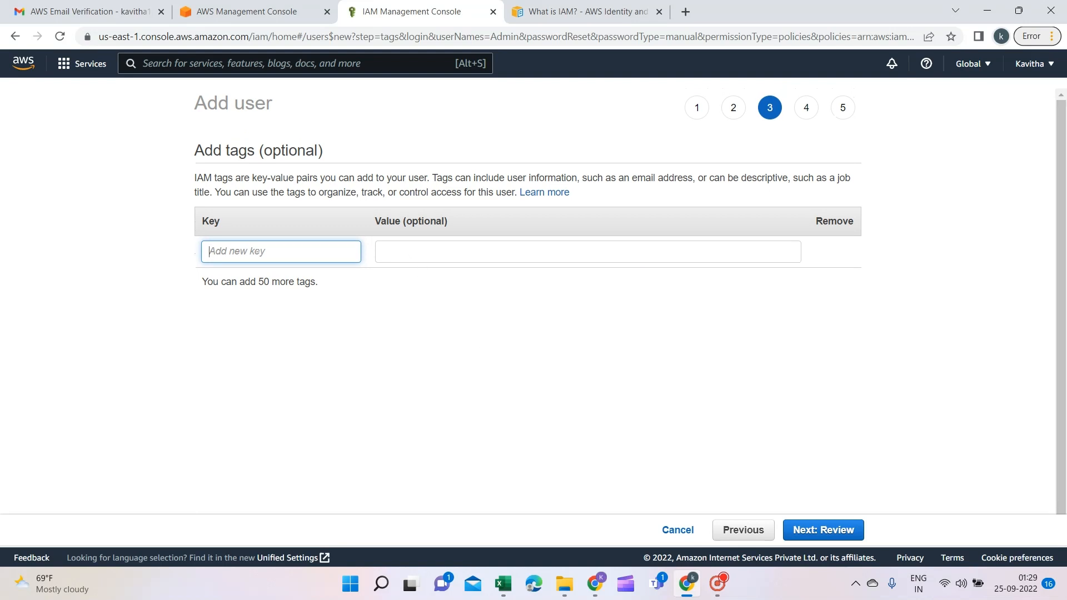
{"action": "type", "text": "admin"}
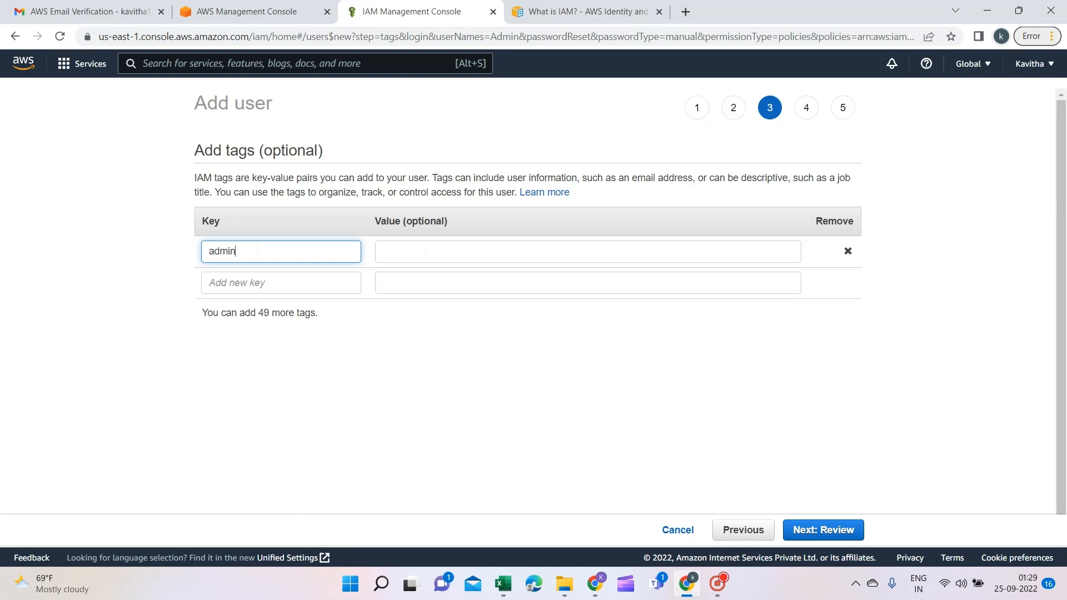
{"action": "key", "text": "Tab"}
{"action": "left_click", "coordinate": [273, 256]}
{"action": "key", "text": "ctrl+a"}
{"action": "key", "text": "BackSpace"}
{"action": "type", "text": "Name"}
{"action": "key", "text": "Tab"}
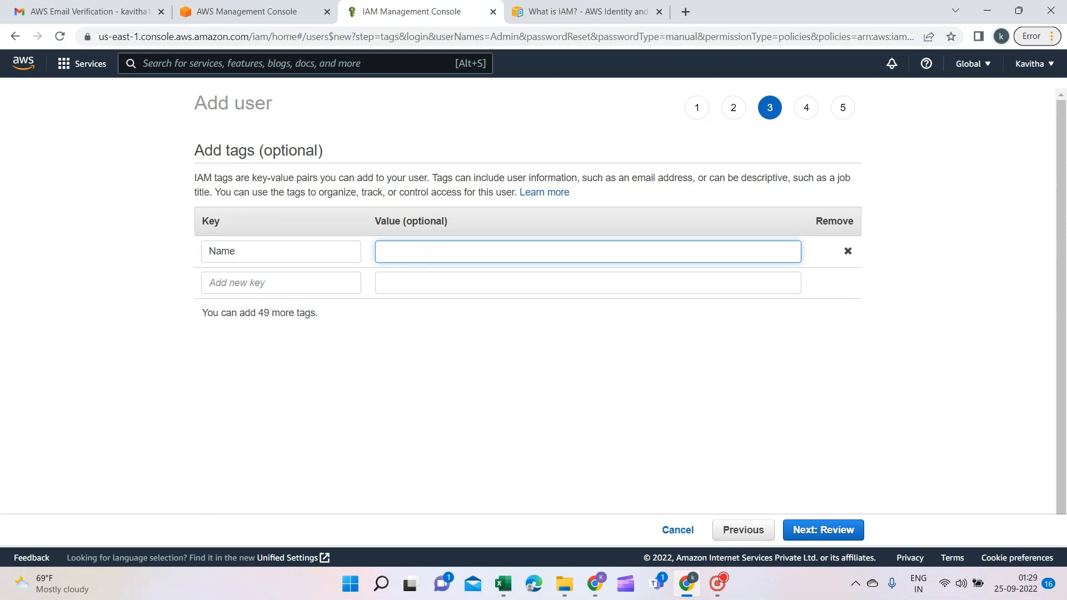
{"action": "type", "text": "admin"}
{"action": "left_click", "coordinate": [535, 385]}
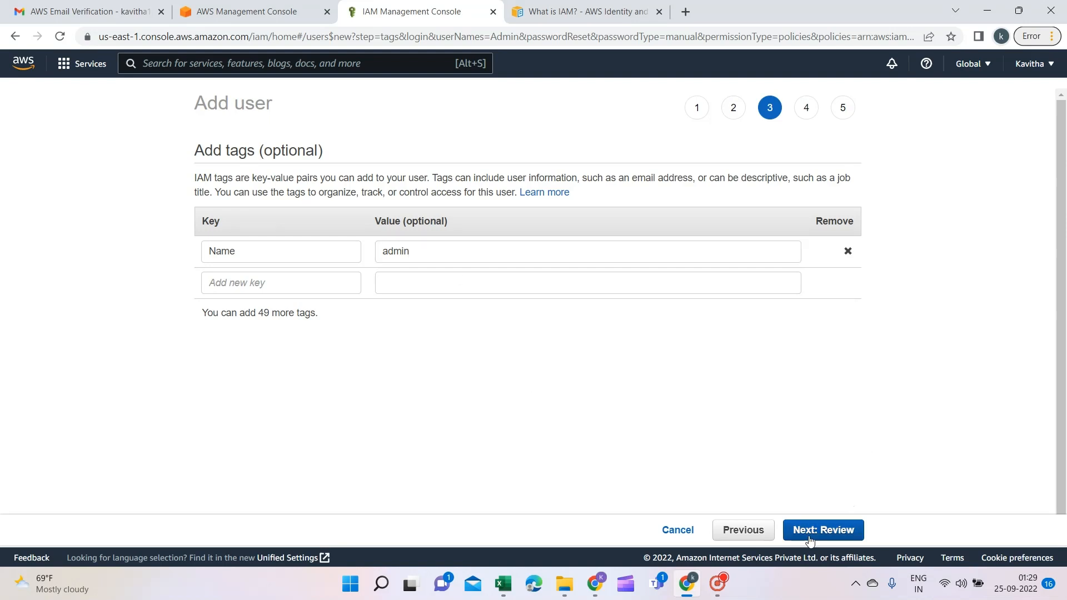
{"action": "left_click", "coordinate": [826, 534]}
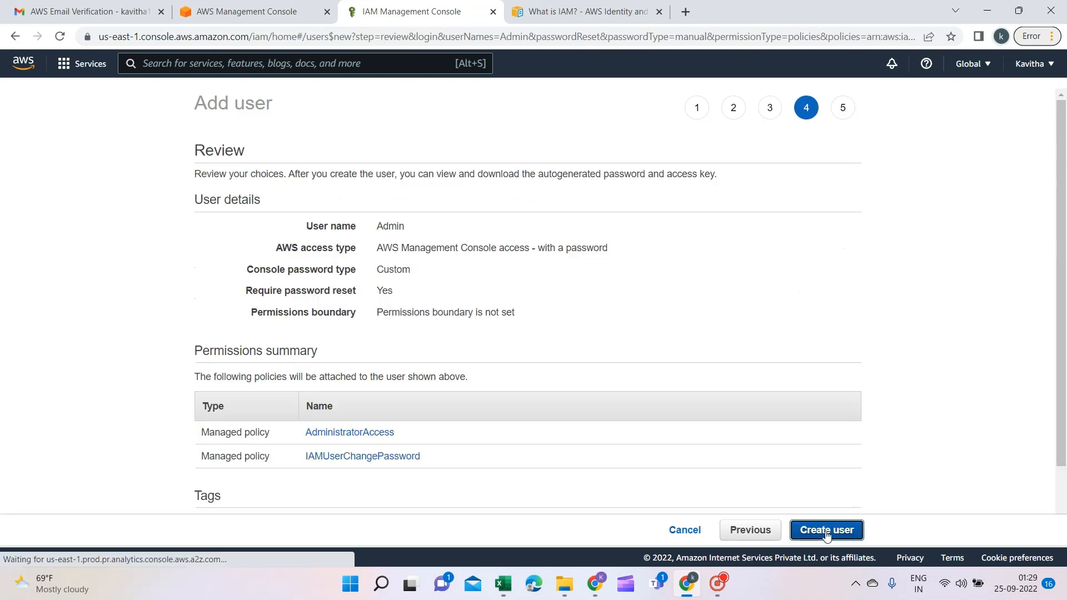
Review the settings and create the Admin user
{"action": "left_click_drag", "start_coordinate": [1061, 257], "coordinate": [1064, 233]}
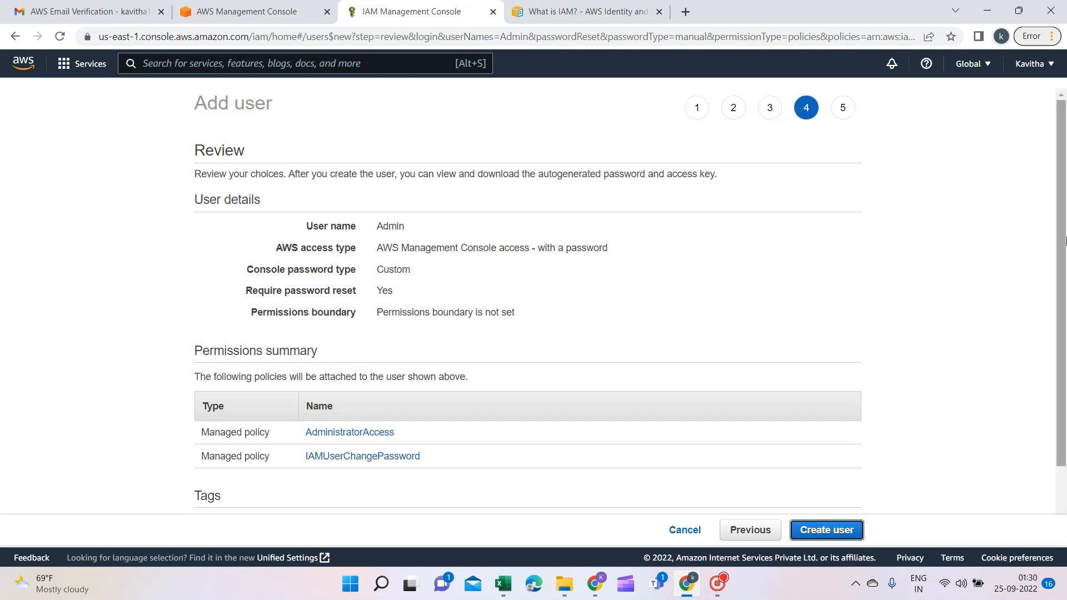
{"action": "left_click_drag", "start_coordinate": [1064, 233], "coordinate": [1064, 339]}
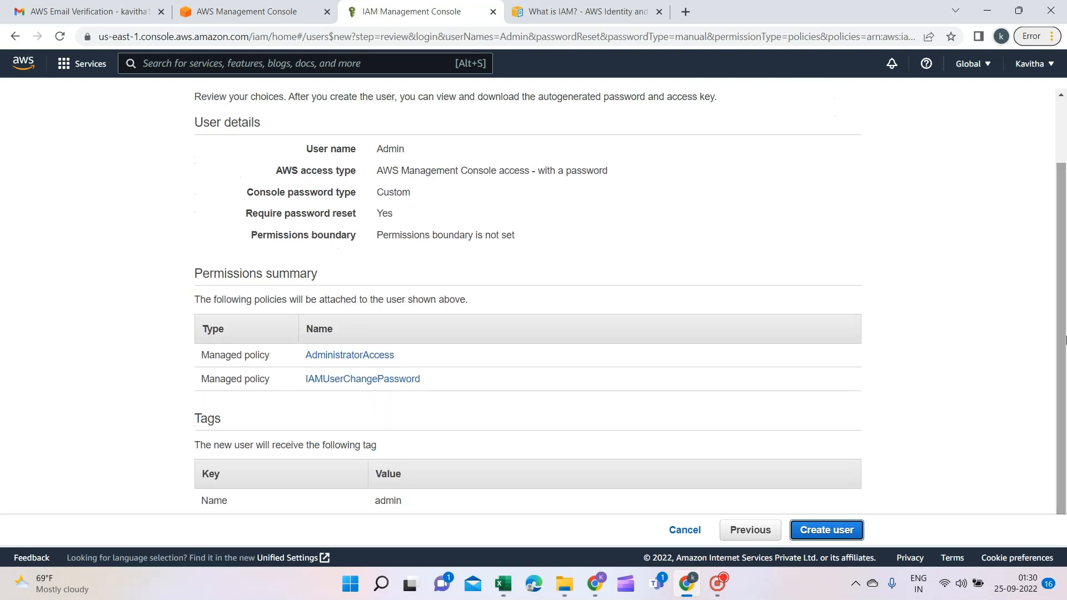
{"action": "left_click", "coordinate": [845, 529]}
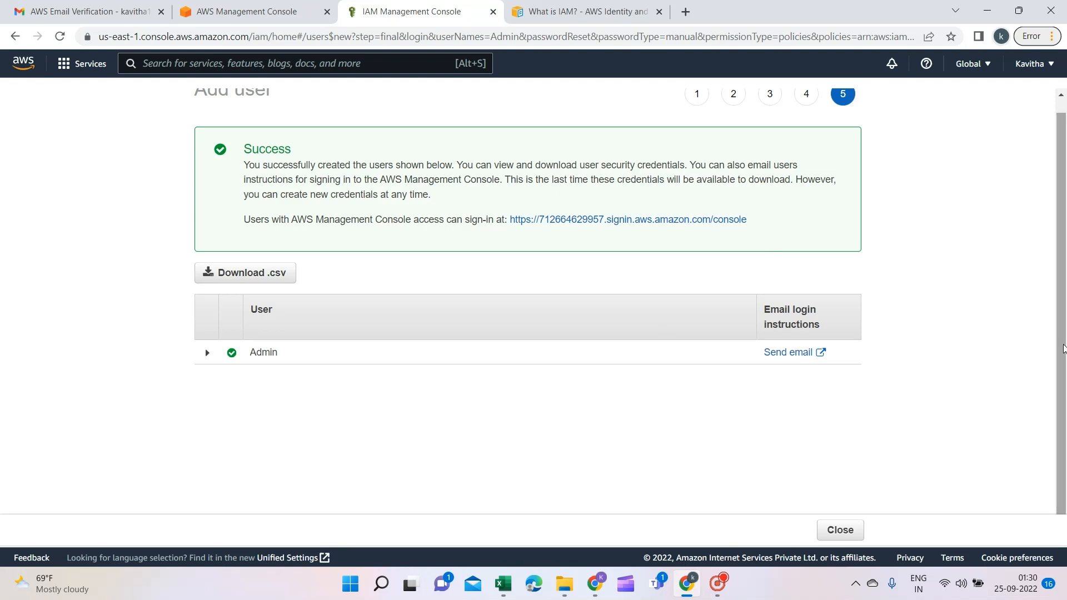
Download Admin's credentials .csv and open it in Excel
{"action": "left_click_drag", "start_coordinate": [1063, 348], "coordinate": [1062, 275]}
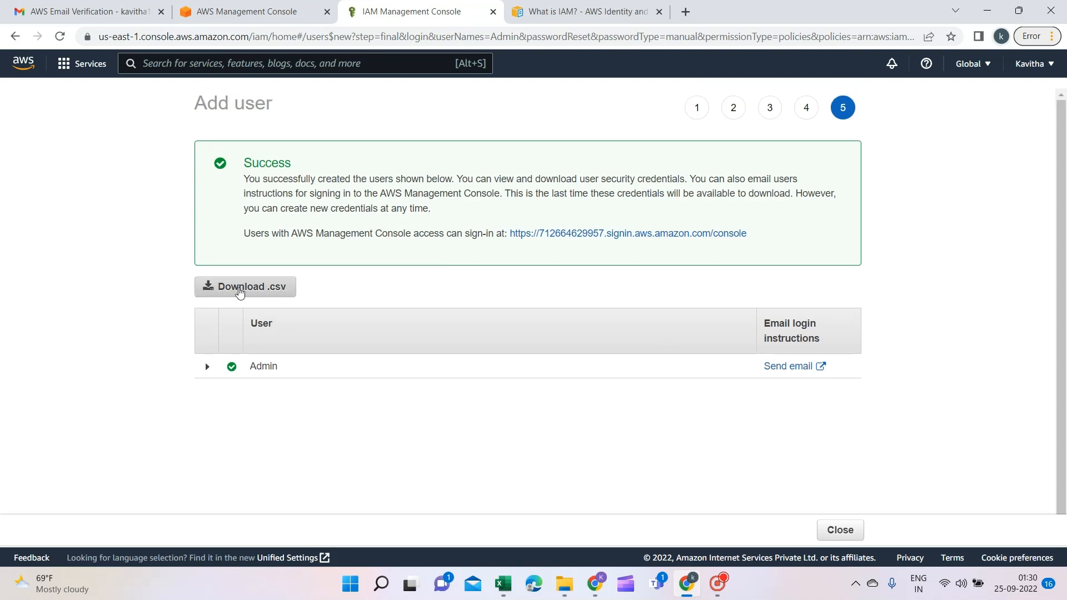
{"action": "left_click", "coordinate": [240, 293]}
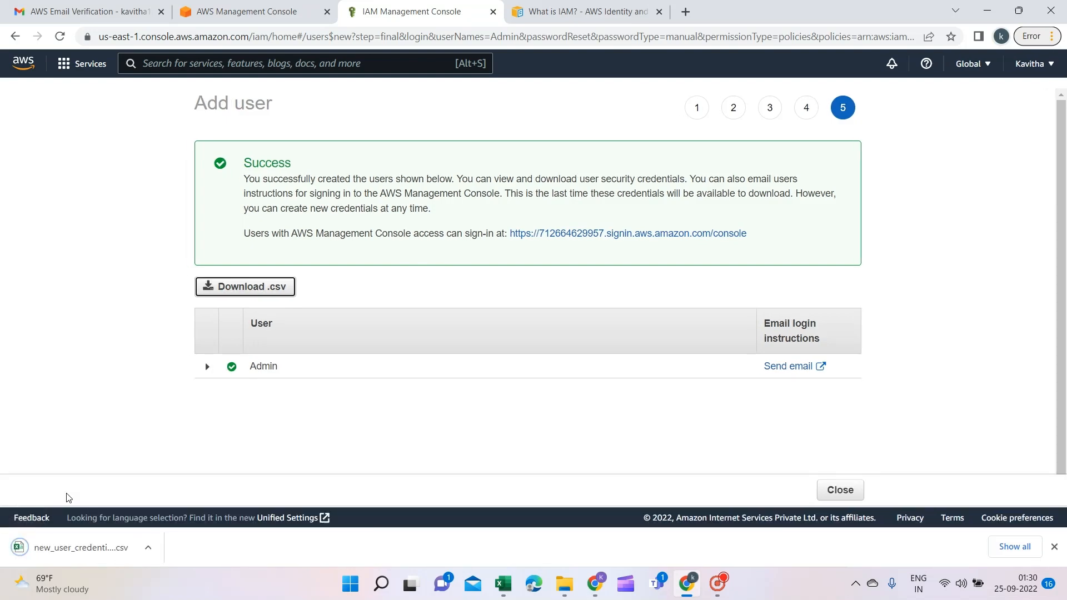
{"action": "left_click", "coordinate": [89, 549]}
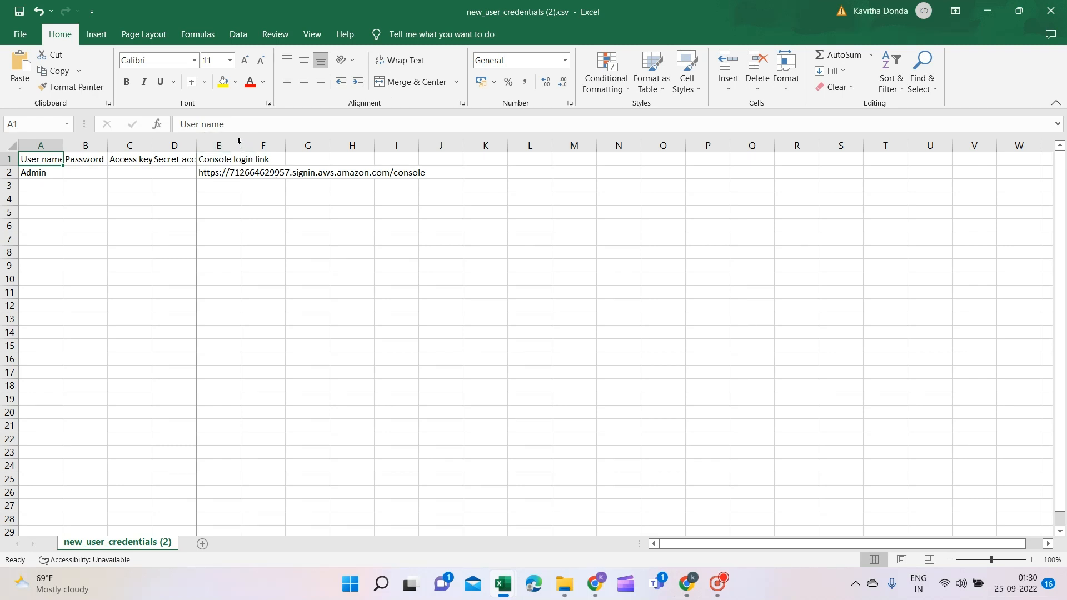
Auto-fit column E to show the login link and check cells A2 and B2
{"action": "double_click", "coordinate": [241, 146]}
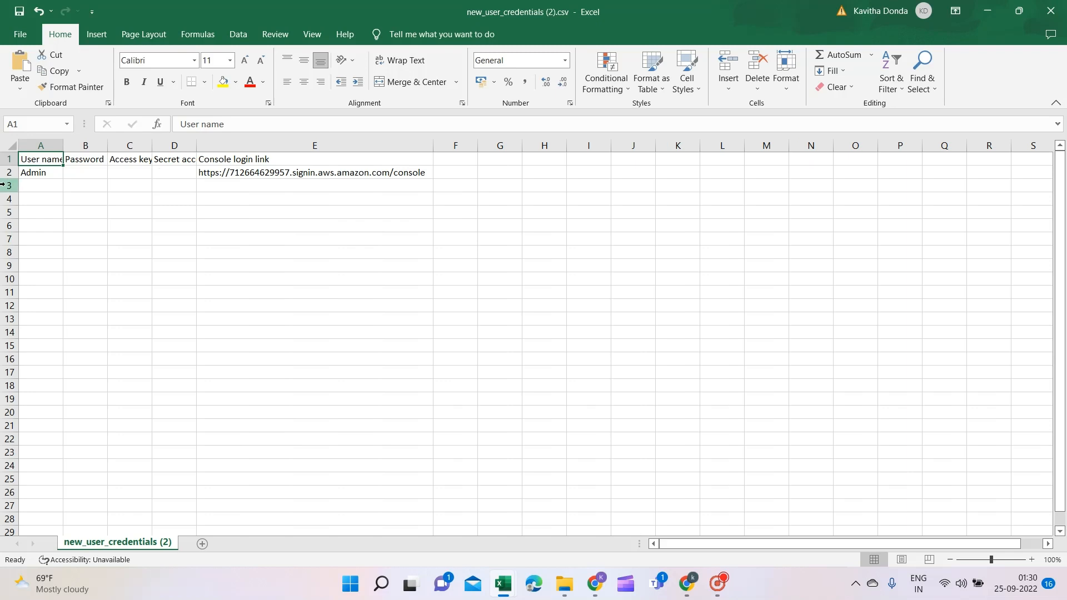
{"action": "left_click", "coordinate": [55, 172]}
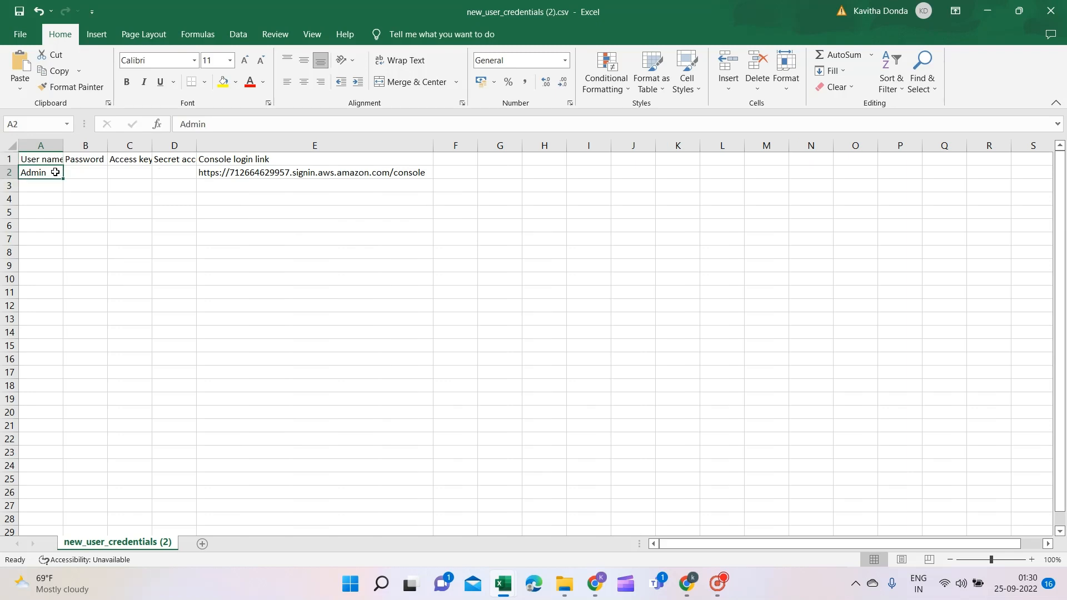
{"action": "left_click", "coordinate": [95, 172]}
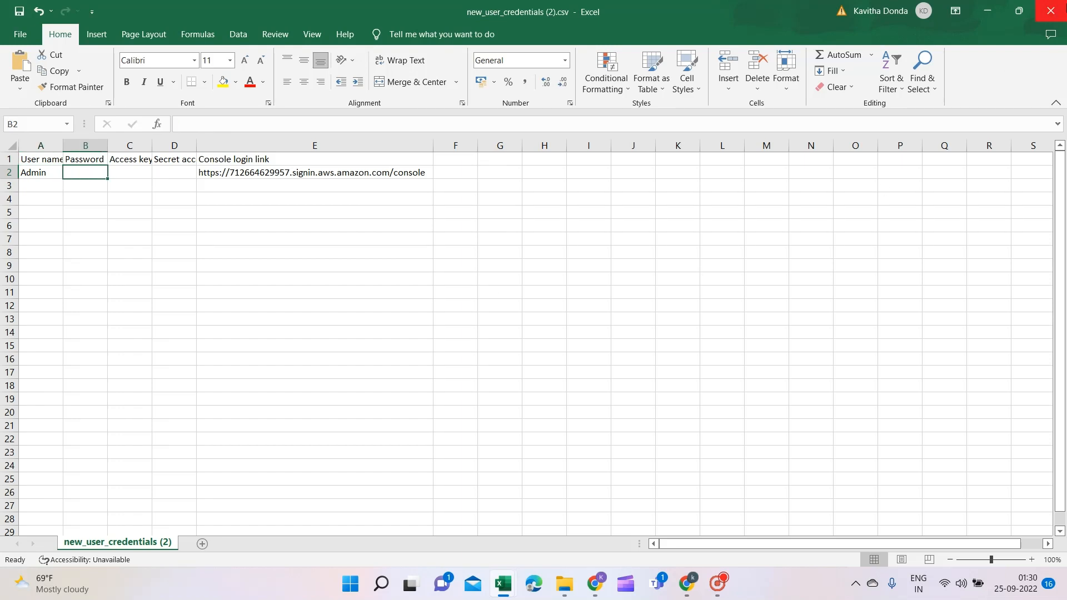
Close both credentials workbooks without saving and confirm removing recovered files
{"action": "left_click", "coordinate": [1062, 5]}
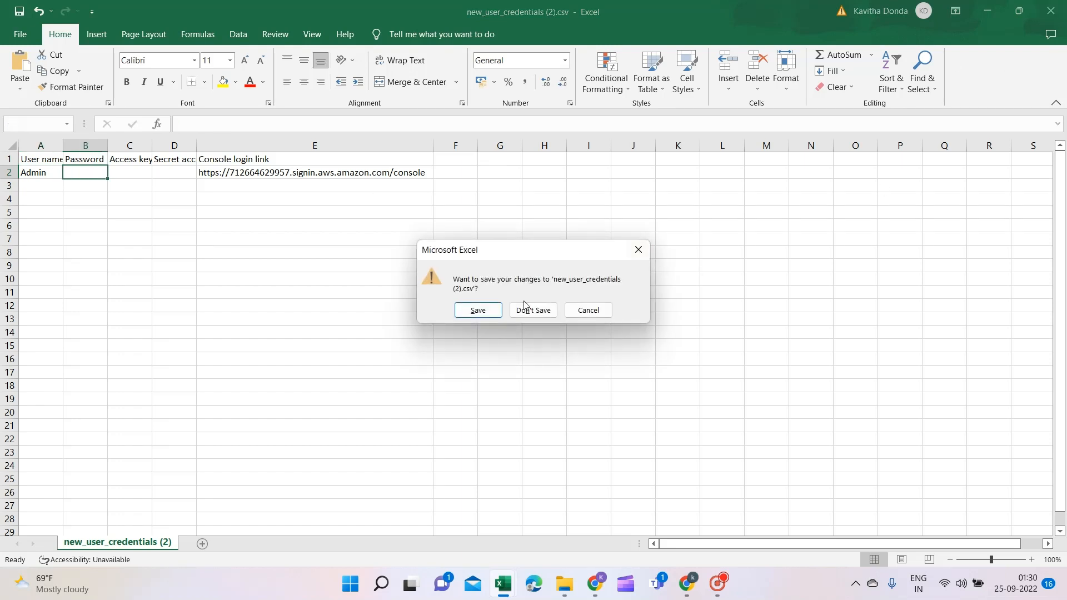
{"action": "left_click", "coordinate": [522, 310]}
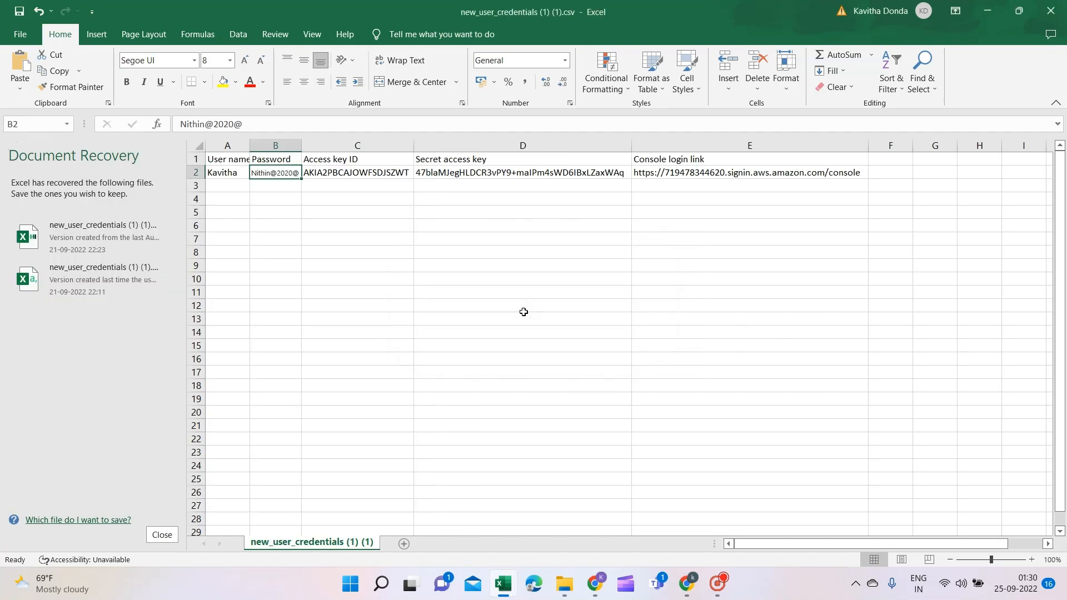
{"action": "left_click", "coordinate": [1055, 6]}
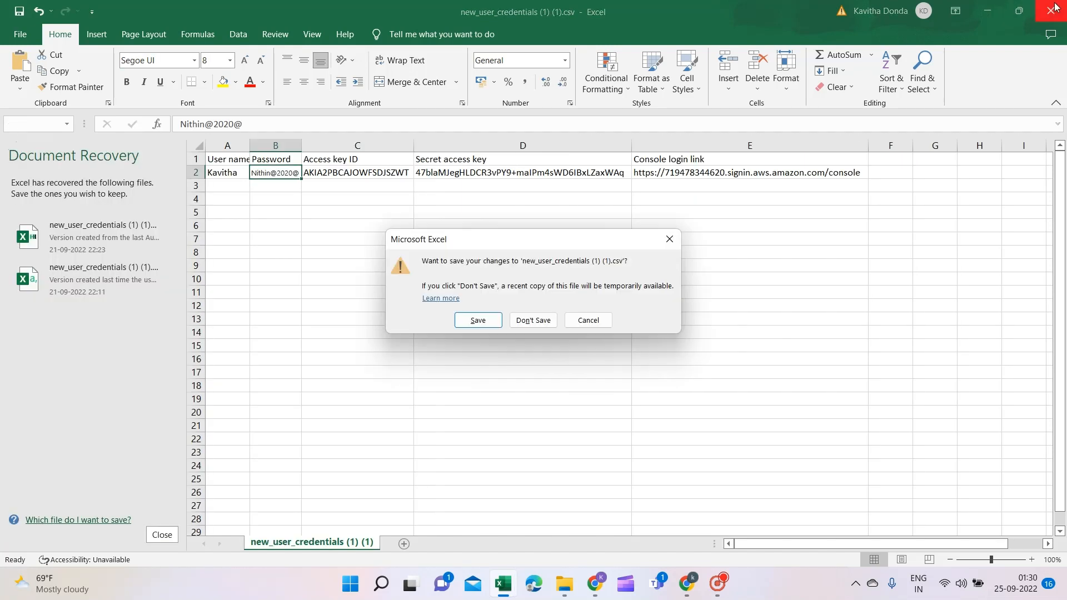
{"action": "left_click", "coordinate": [532, 320]}
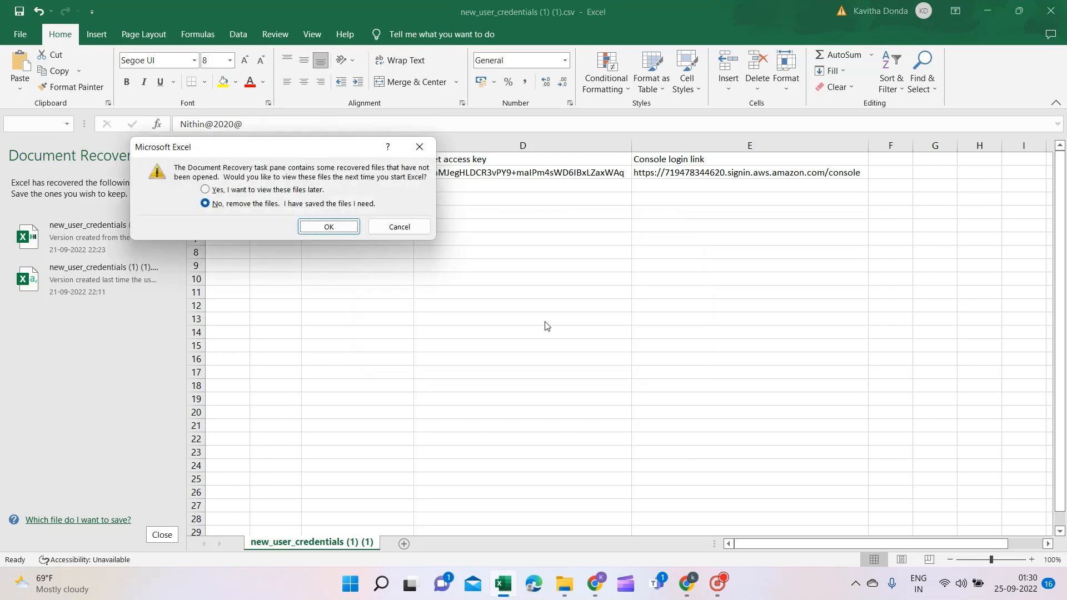
{"action": "left_click", "coordinate": [348, 228]}
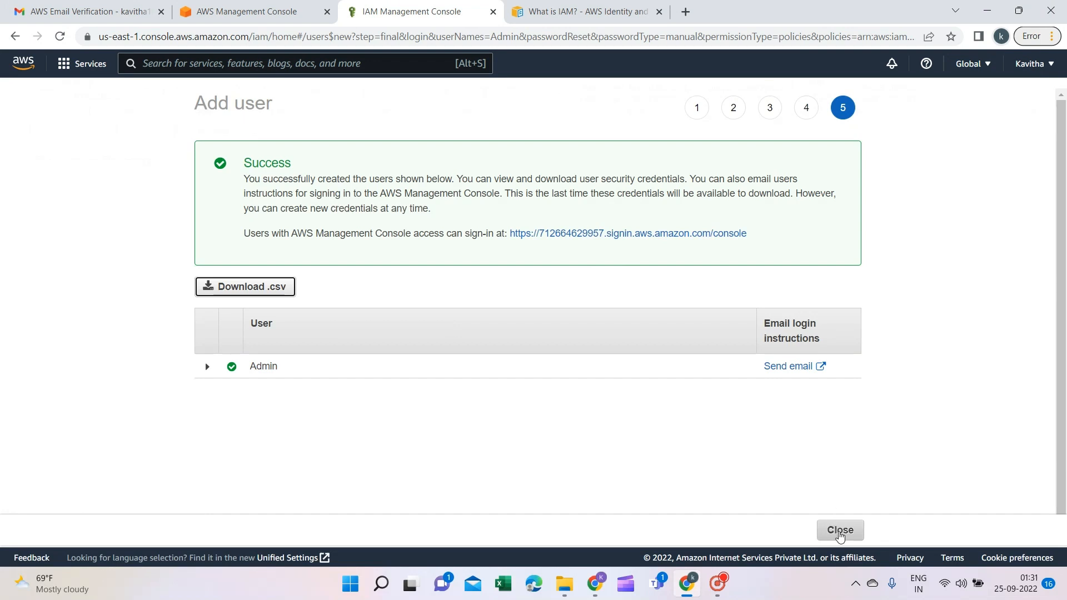
Close the Add user success page for Admin
{"action": "left_click", "coordinate": [839, 535]}
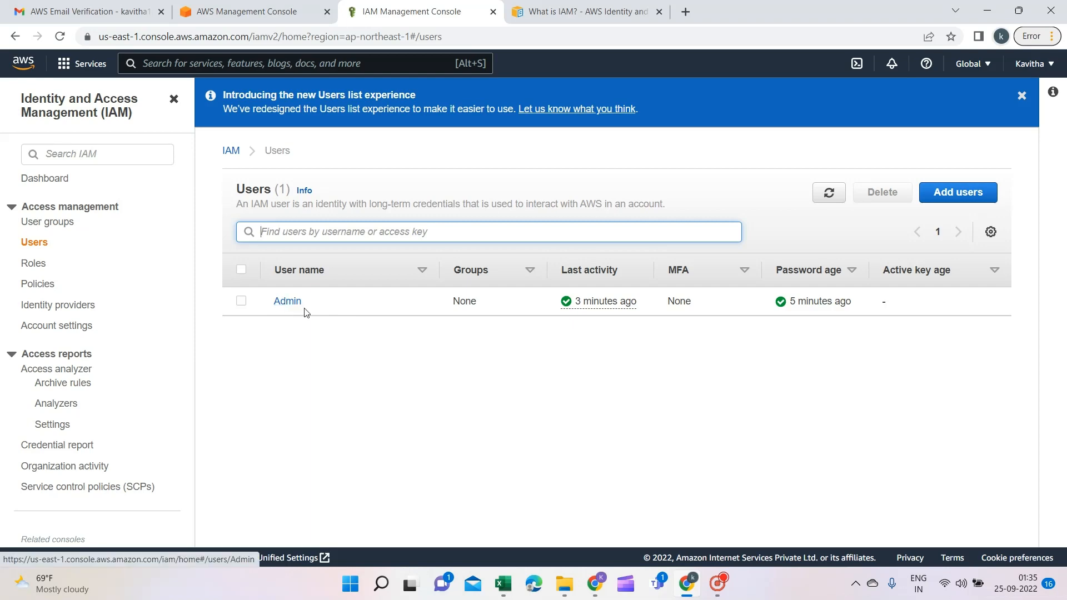
Copy the console login link from cell E2 and load it in a new browser tab
{"action": "left_click", "coordinate": [593, 593]}
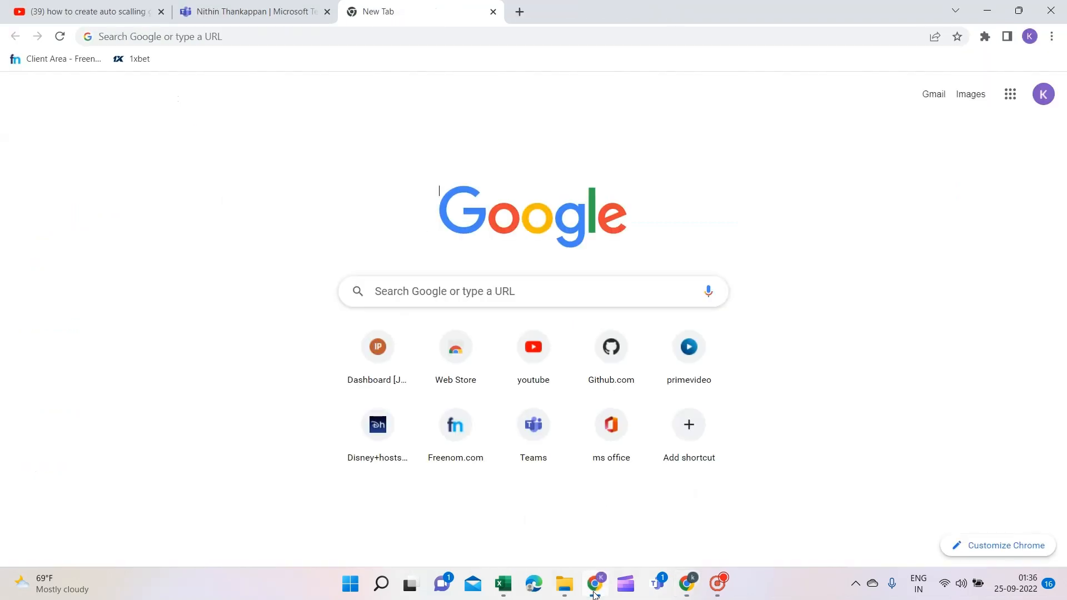
{"action": "left_click", "coordinate": [504, 587]}
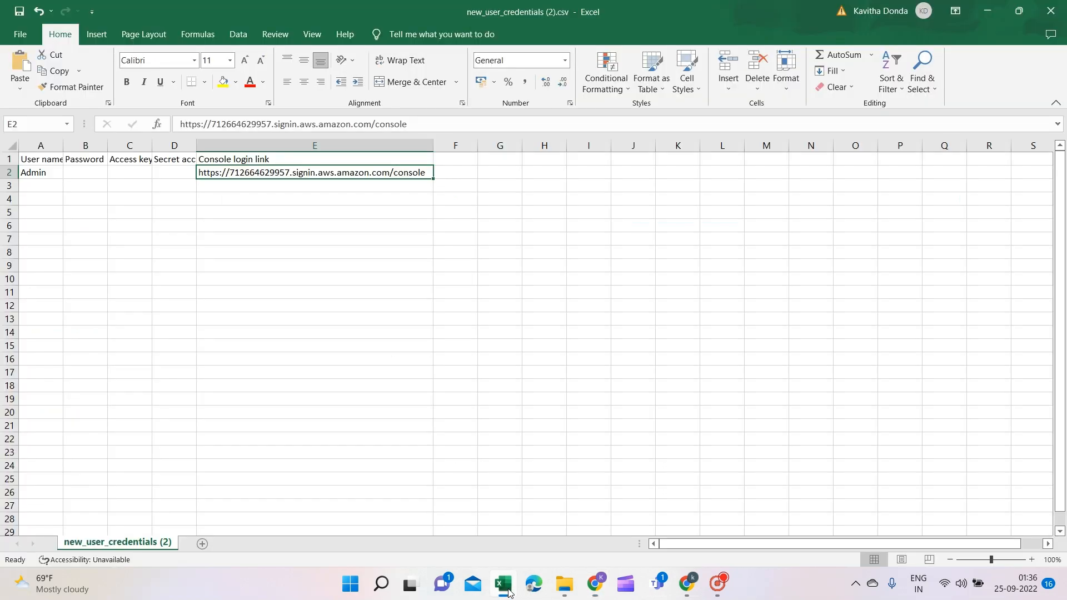
{"action": "key", "text": "ctrl+c"}
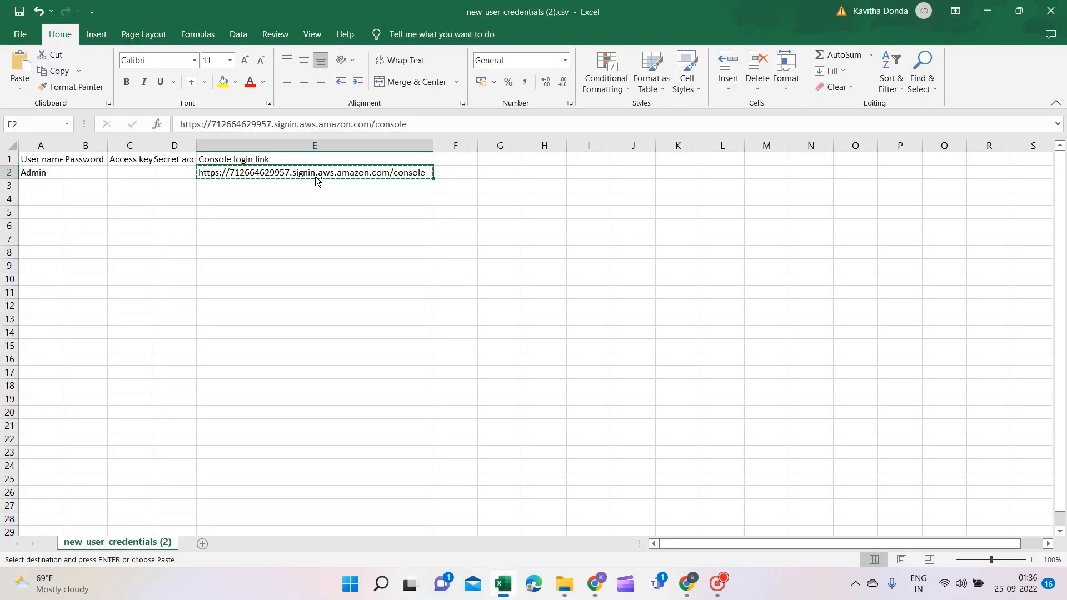
{"action": "left_click", "coordinate": [596, 584]}
{"action": "key", "text": "ctrl+l"}
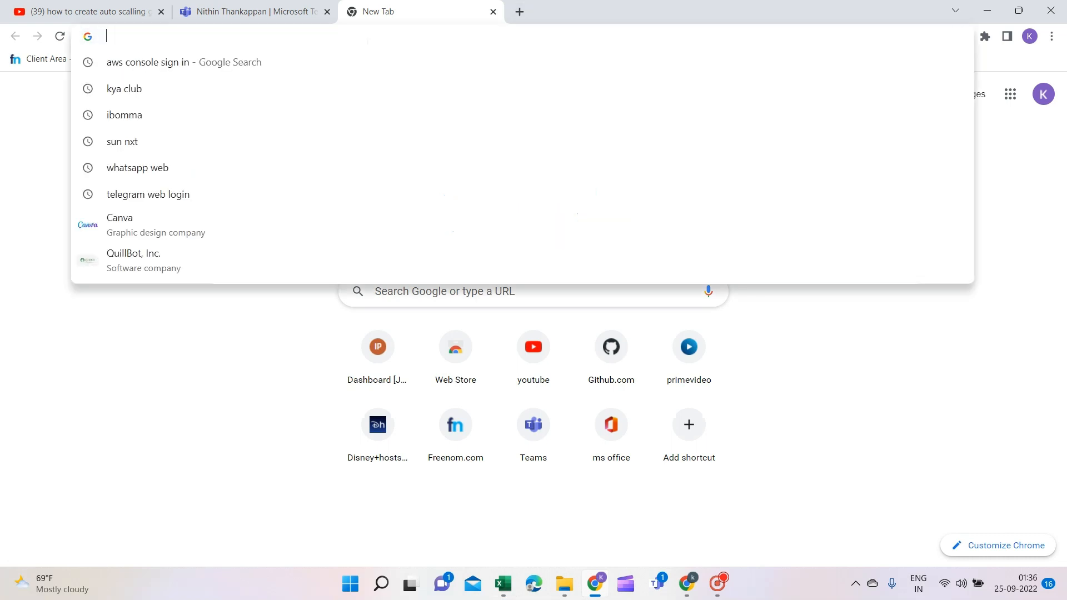
{"action": "key", "text": "ctrl+v"}
{"action": "key", "text": "Return"}
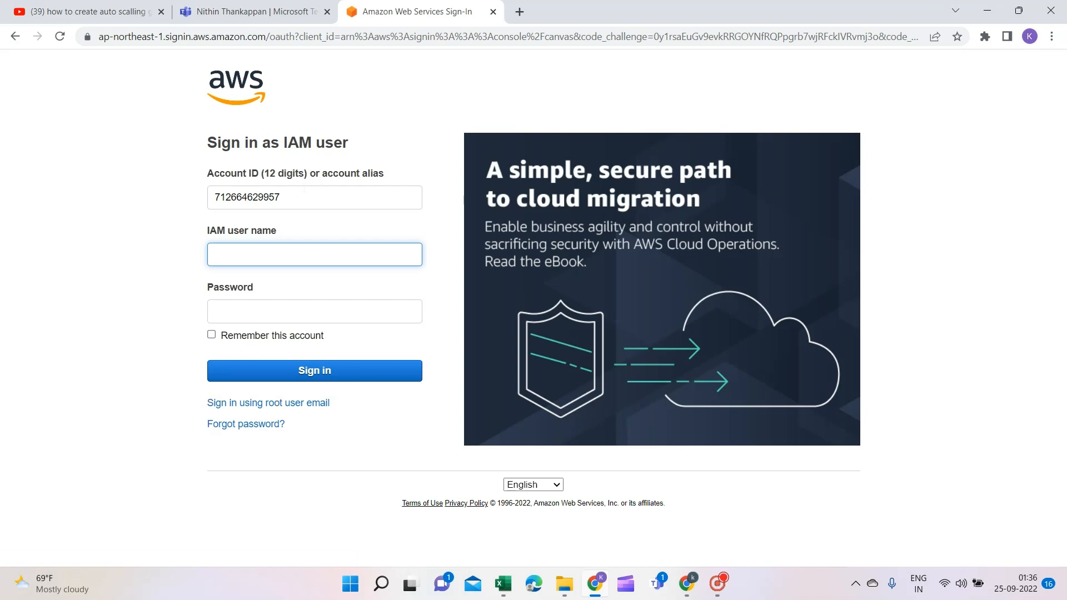
Check the account ID in the IAM console's account menu
{"action": "key", "text": "shift+Tab"}
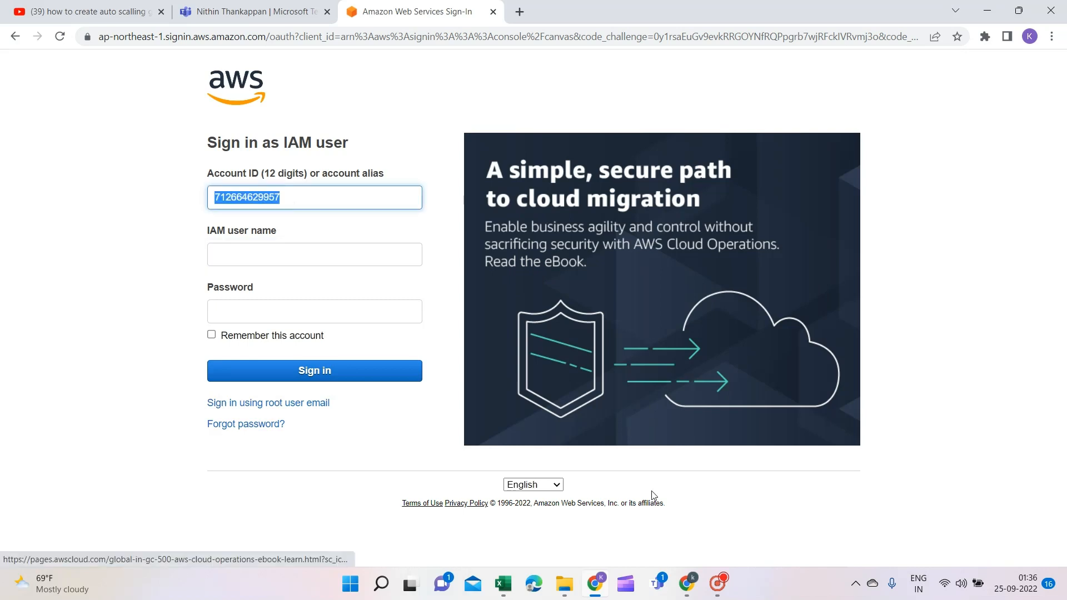
{"action": "left_click", "coordinate": [688, 588]}
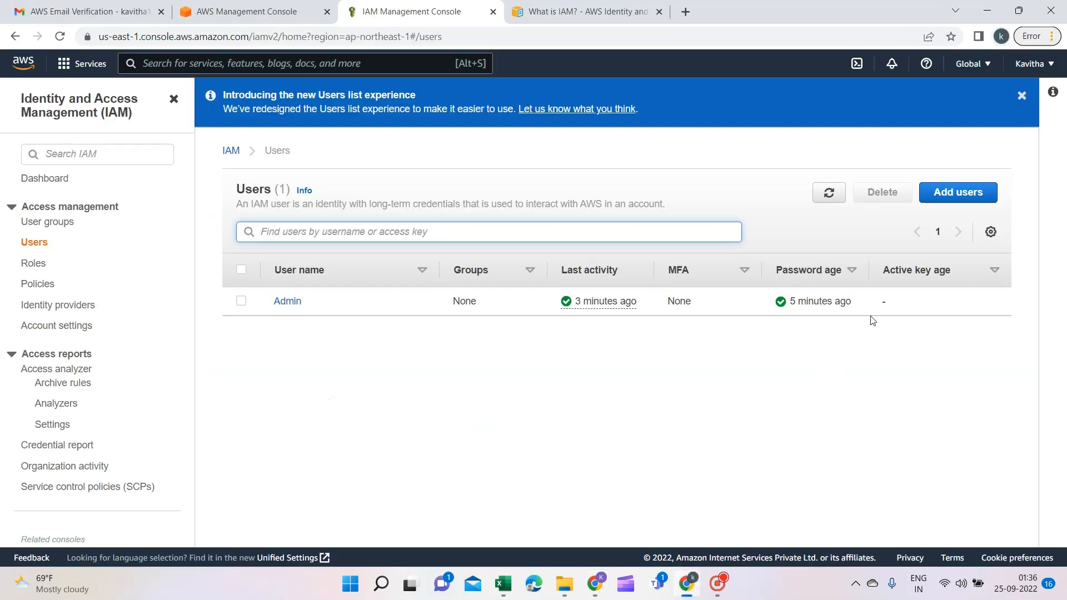
{"action": "left_click", "coordinate": [1047, 70]}
{"action": "left_click", "coordinate": [1047, 70]}
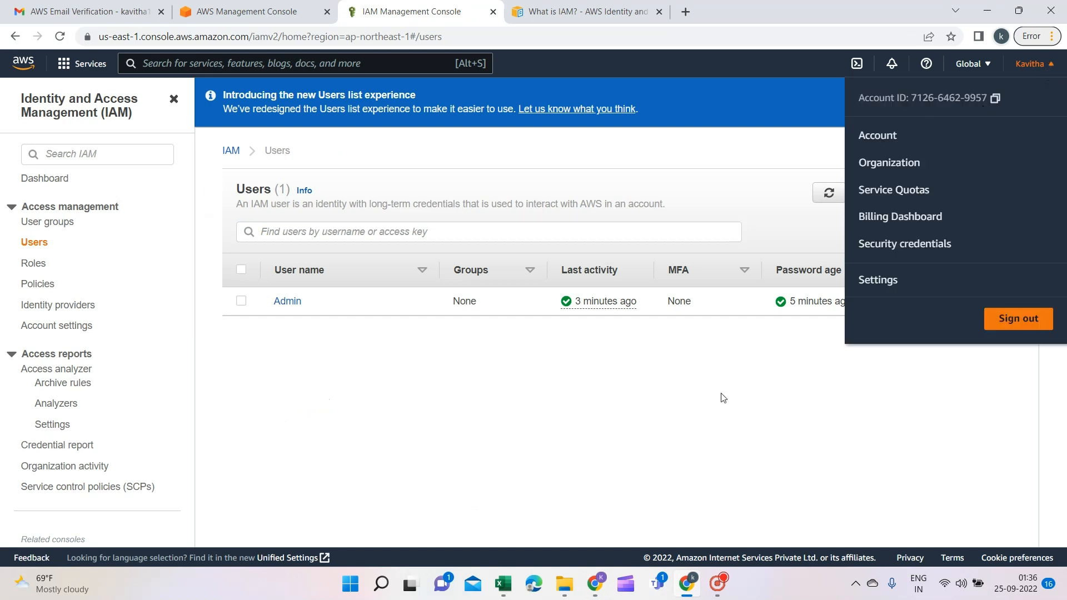
{"action": "left_click", "coordinate": [719, 420]}
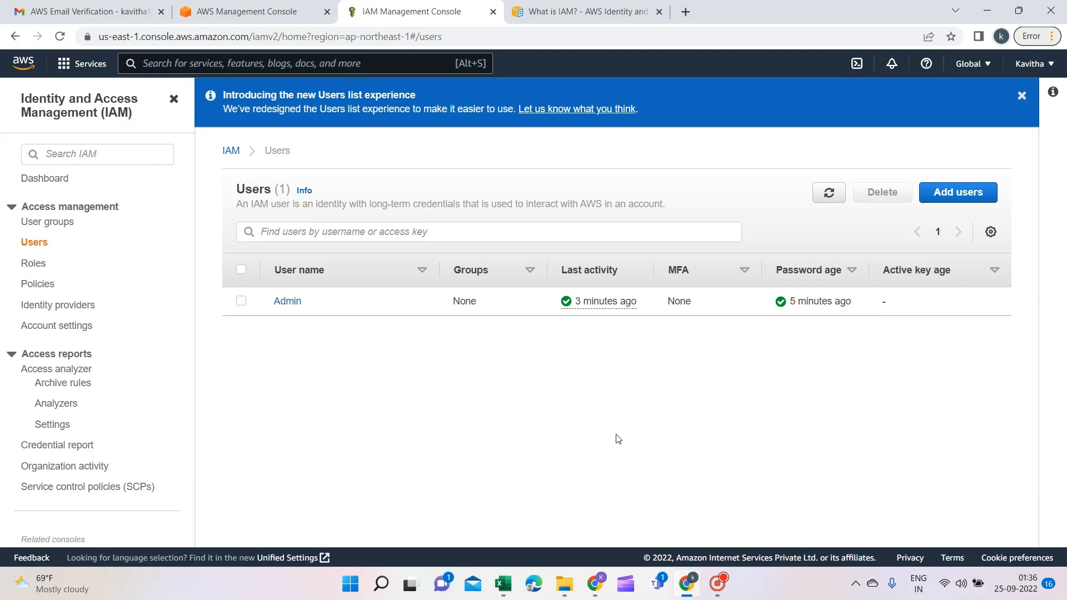
Sign in as IAM user admin with its password
{"action": "left_click", "coordinate": [597, 586]}
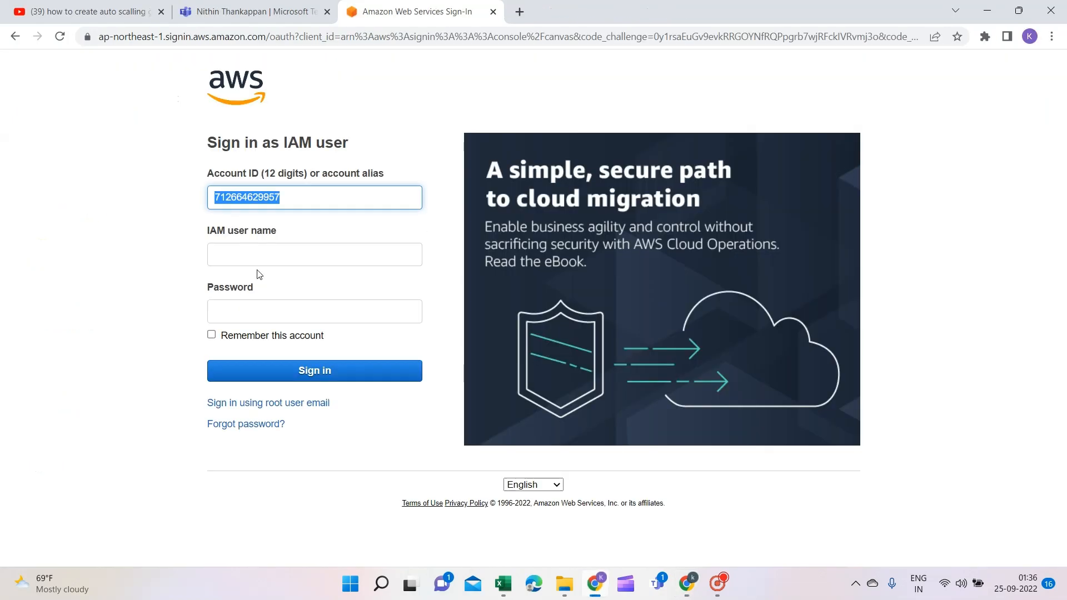
{"action": "left_click", "coordinate": [254, 263]}
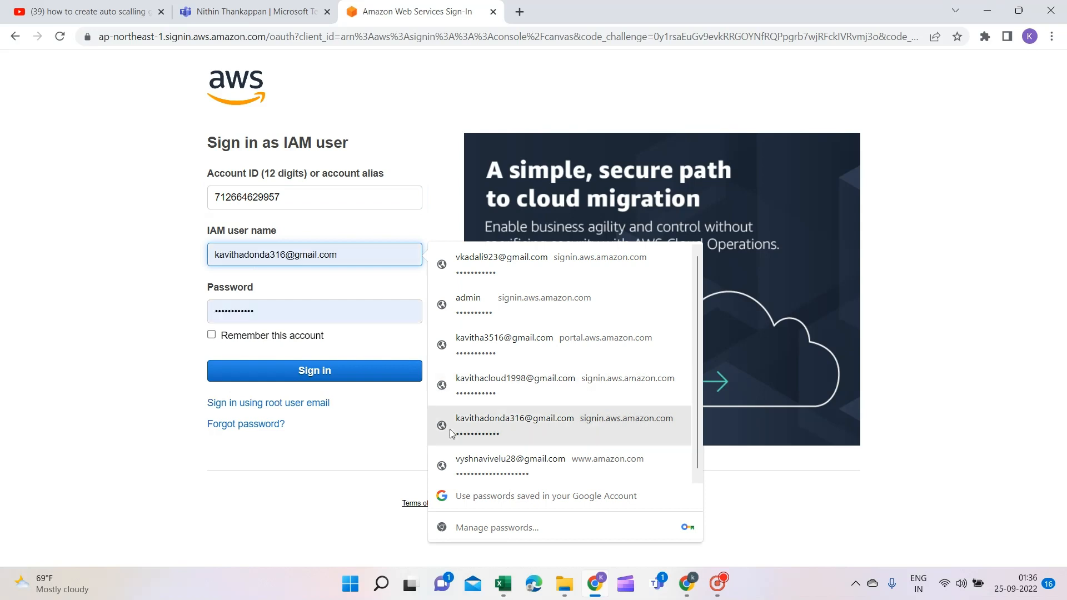
{"action": "left_click", "coordinate": [502, 586]}
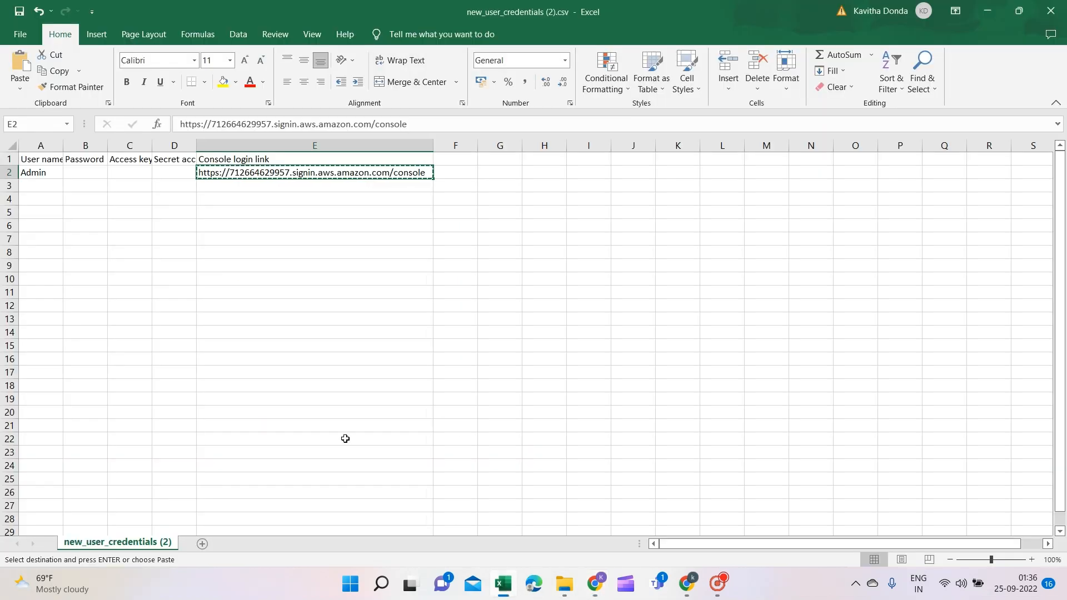
{"action": "left_click", "coordinate": [44, 177]}
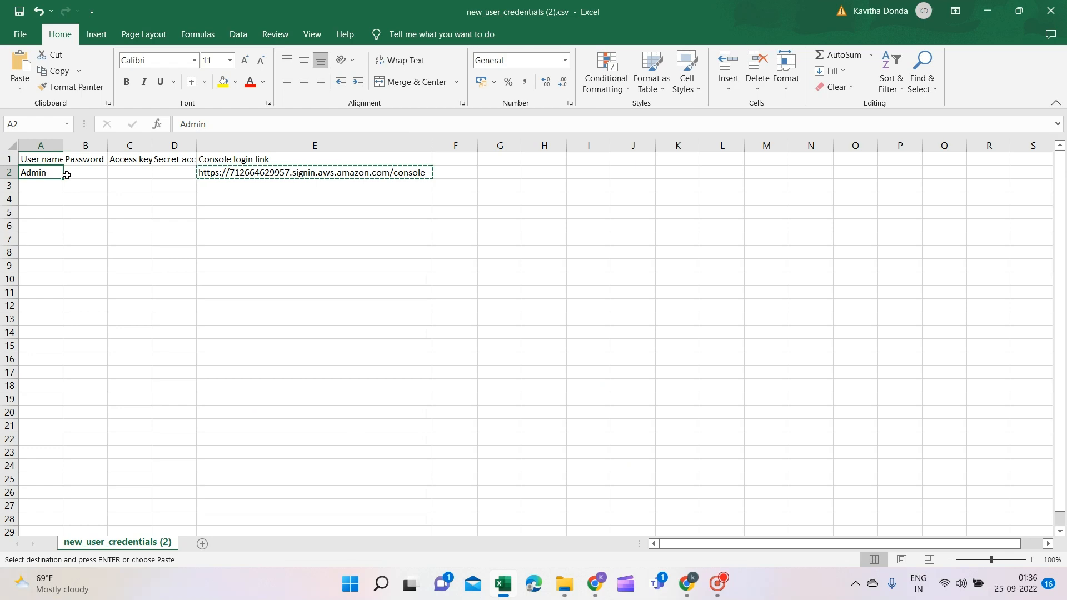
{"action": "left_click", "coordinate": [991, 13]}
{"action": "type", "text": "admin"}
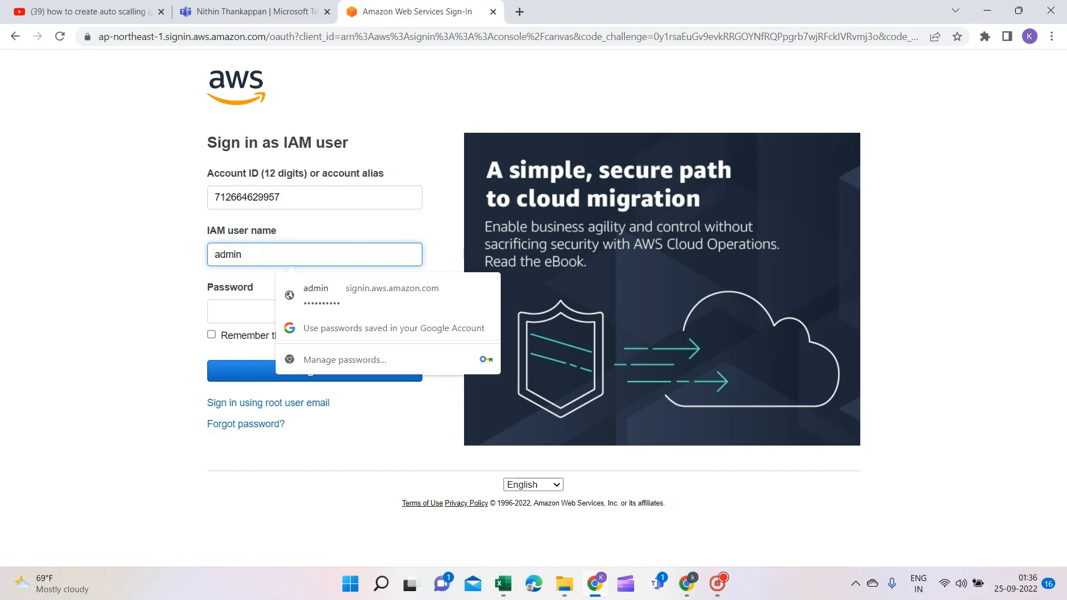
{"action": "key", "text": "Tab"}
{"action": "type", "text": "•"}
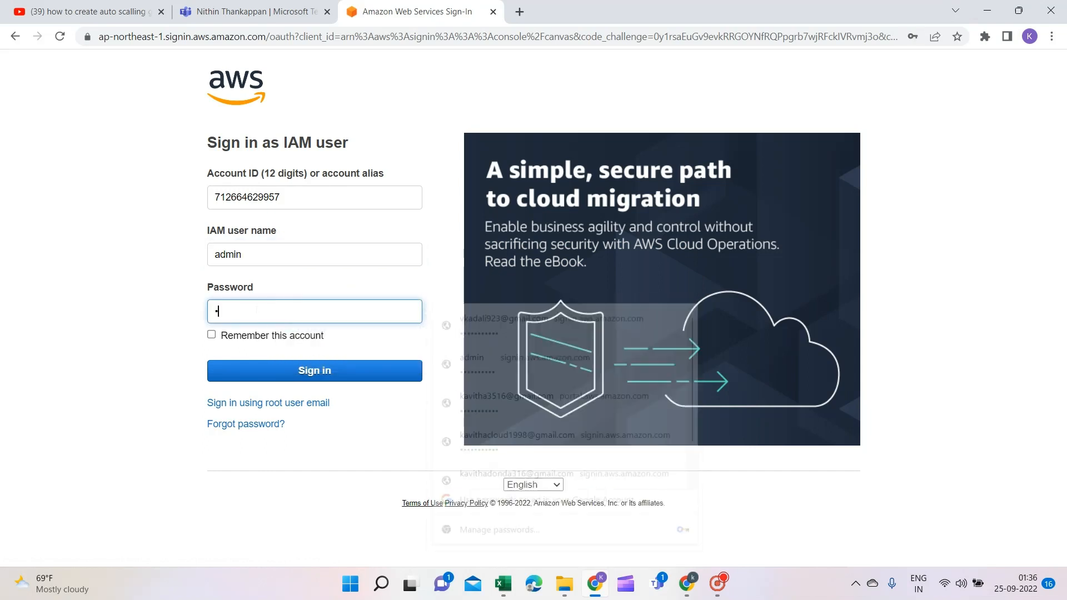
{"action": "type", "text": "••••••••"}
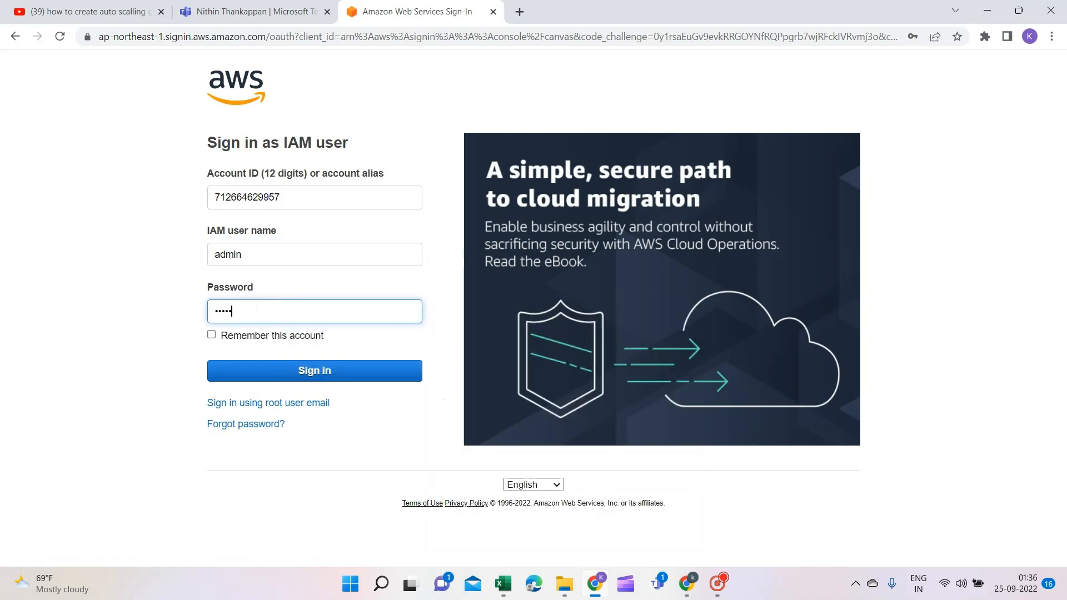
{"action": "left_click", "coordinate": [303, 363]}
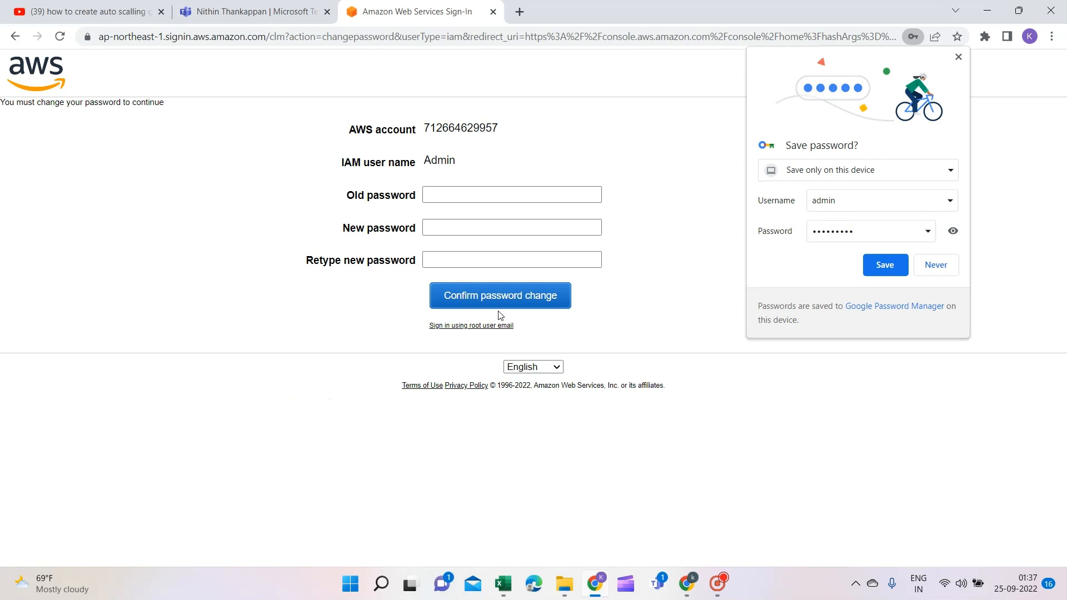
Decline Chrome's save-password offer and enter Admin's old password, then the new password twice
{"action": "left_click", "coordinate": [461, 197]}
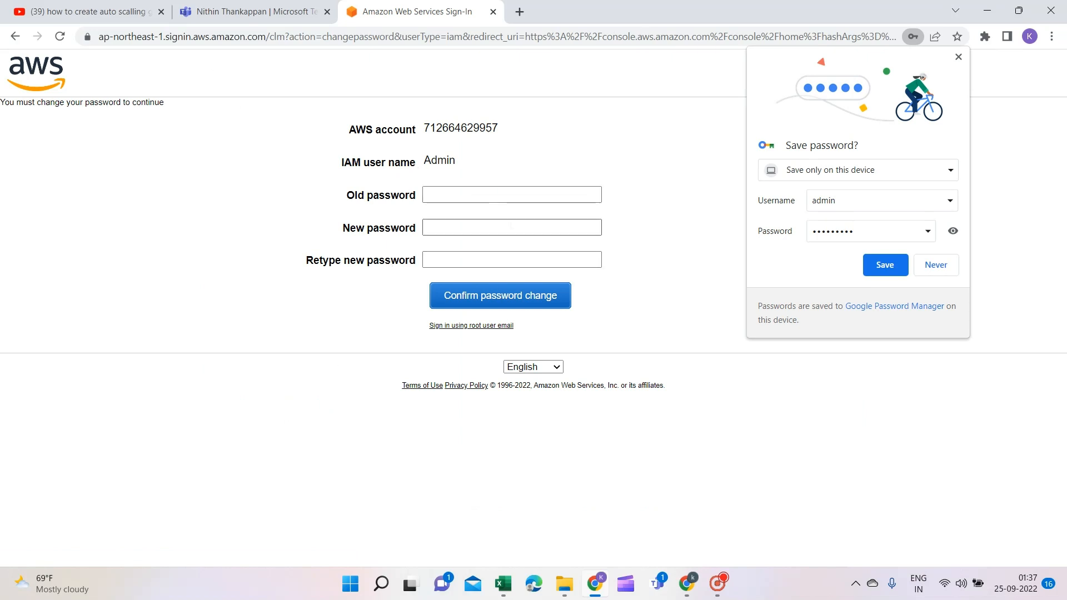
{"action": "left_click", "coordinate": [928, 265]}
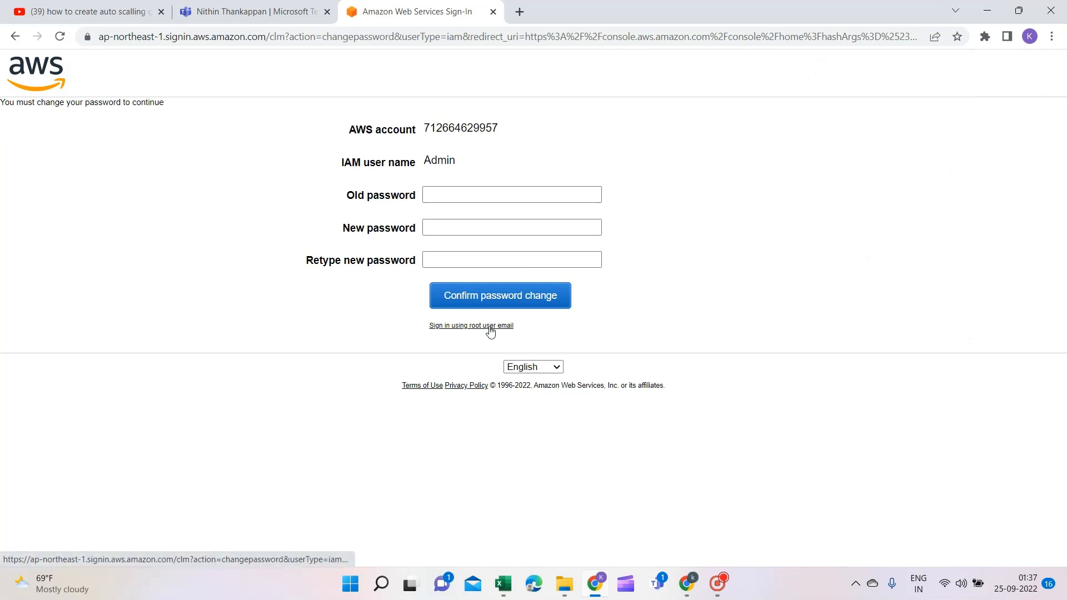
{"action": "left_click", "coordinate": [452, 195]}
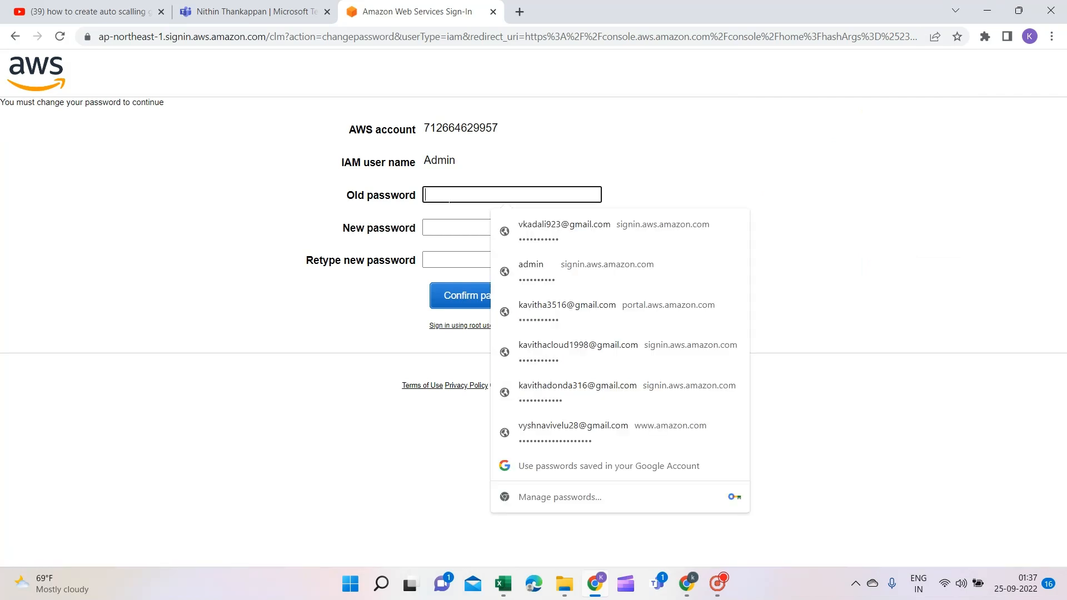
{"action": "type", "text": "•"}
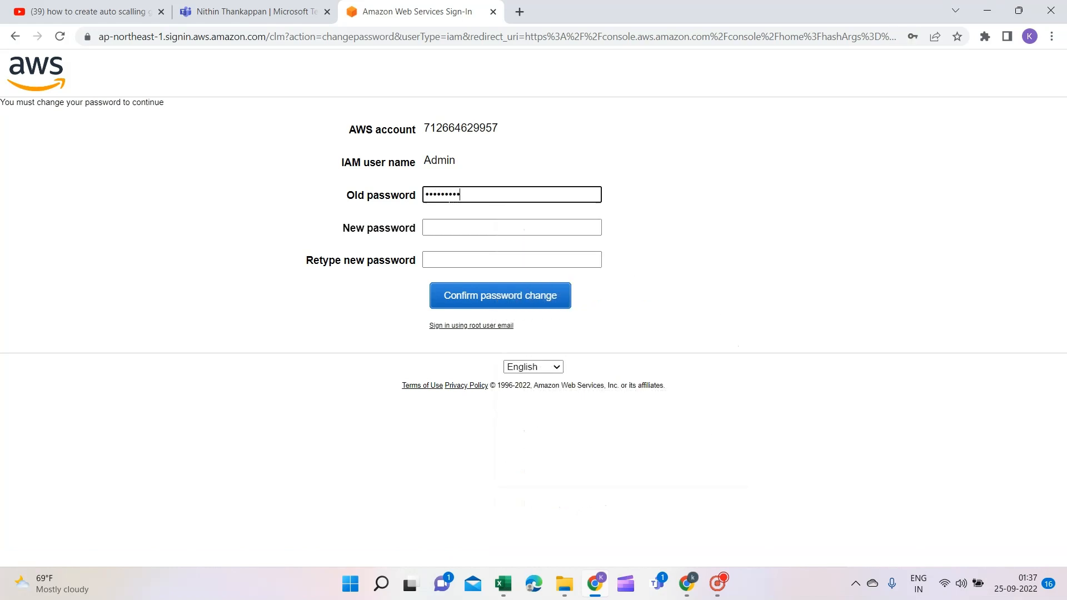
{"action": "left_click", "coordinate": [442, 228]}
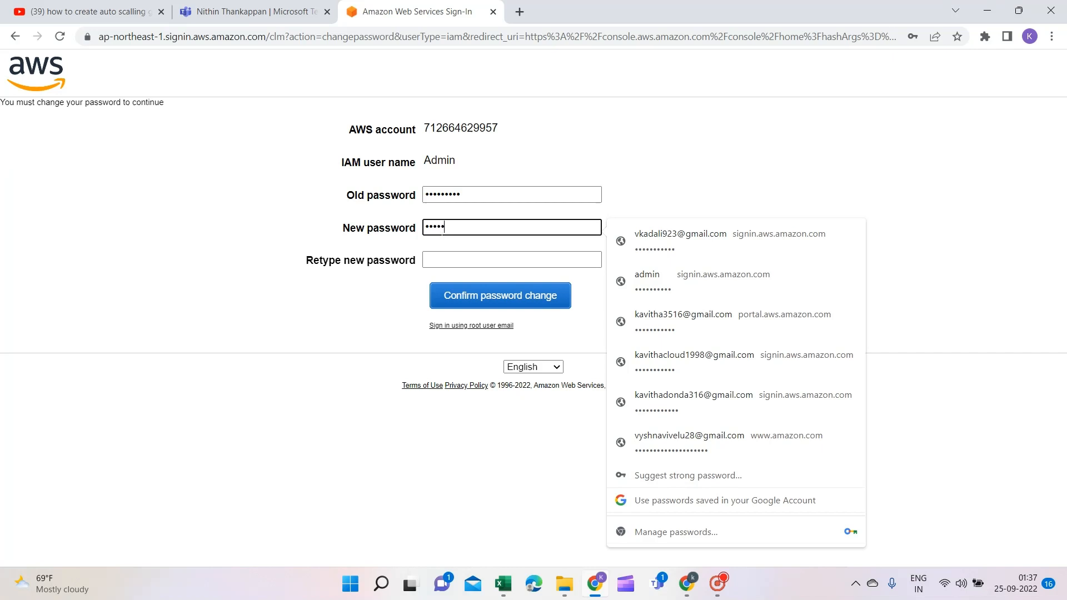
{"action": "left_click", "coordinate": [441, 259]}
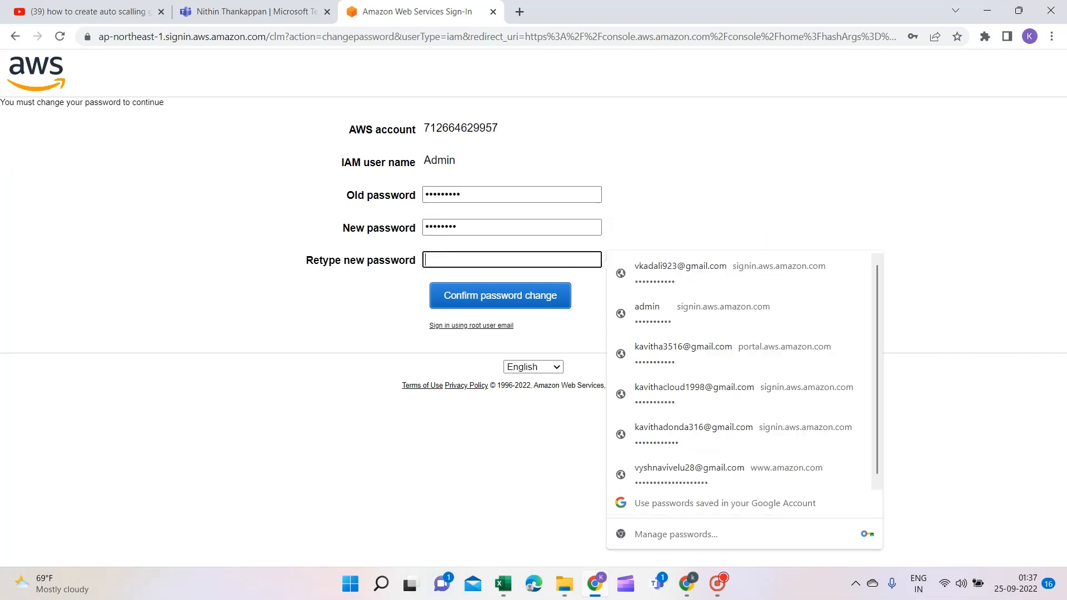
{"action": "type", "text": "**"}
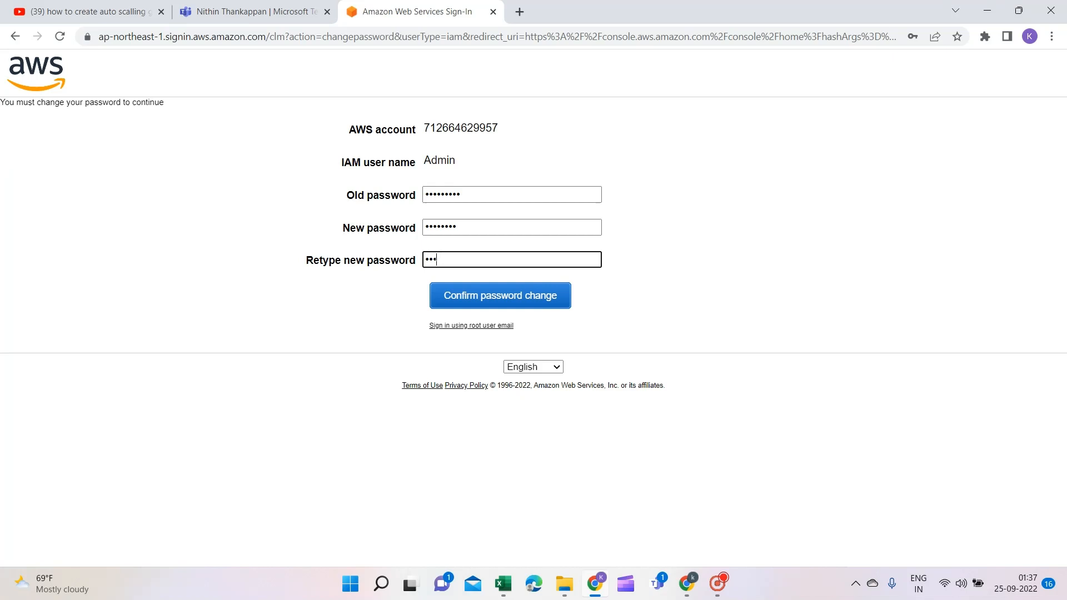
{"action": "type", "text": "*****"}
Confirm the password change, decline saving it, and return to the IAM users window
{"action": "left_click", "coordinate": [466, 304]}
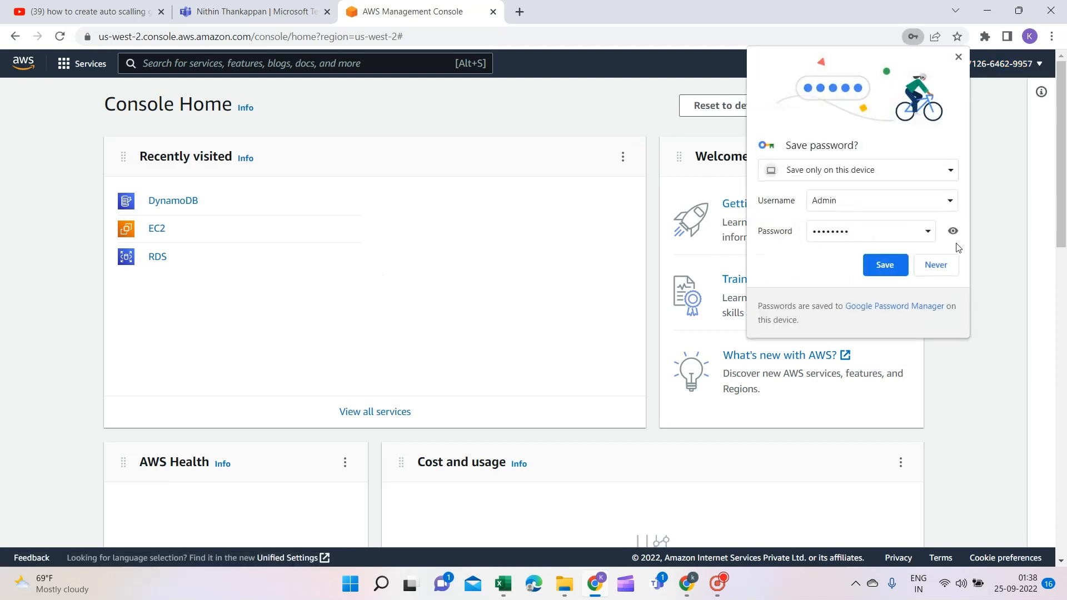
{"action": "left_click", "coordinate": [939, 266]}
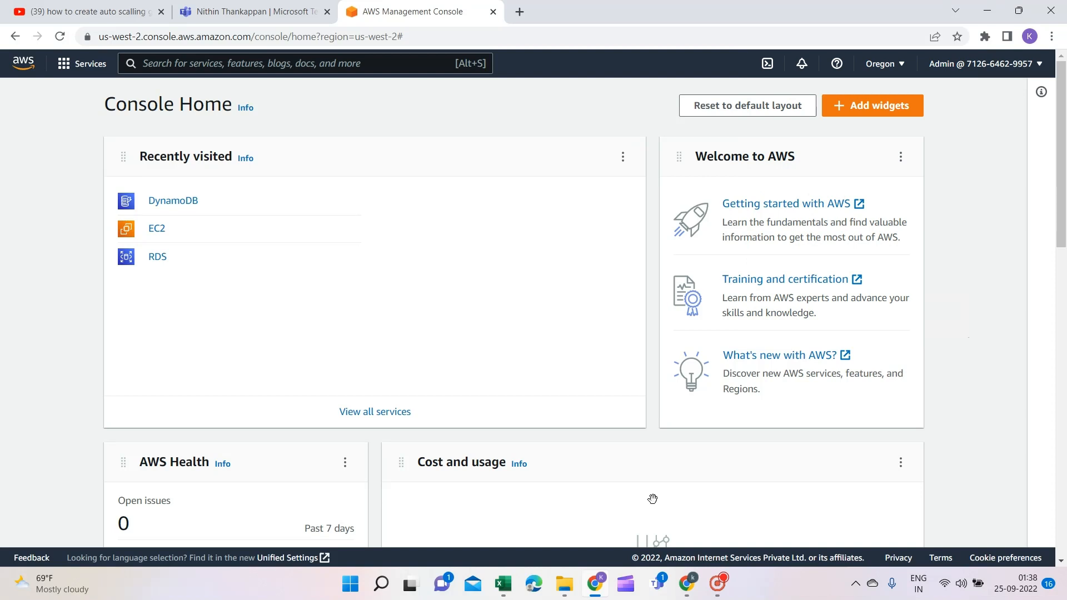
{"action": "left_click", "coordinate": [690, 588]}
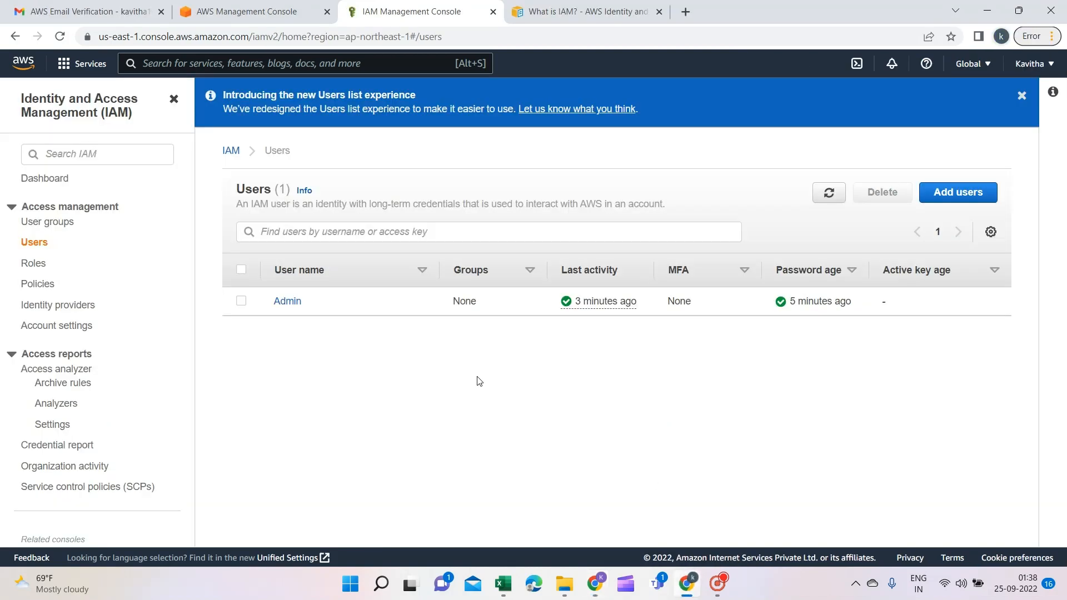
Dismiss the announcement and start a new user group named DevGroup
{"action": "left_click", "coordinate": [1022, 96]}
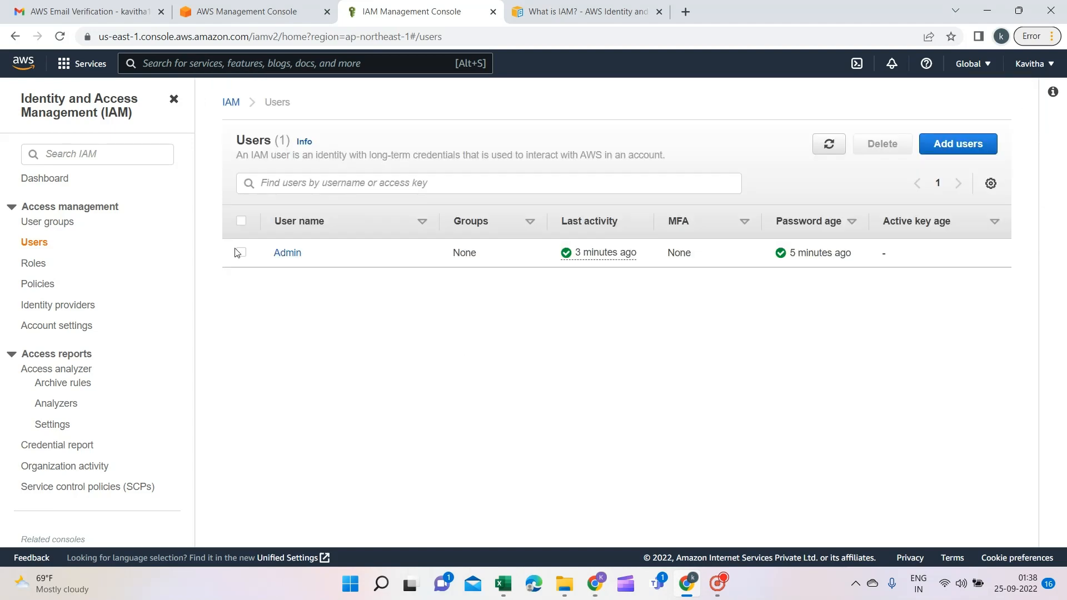
{"action": "left_click", "coordinate": [58, 225]}
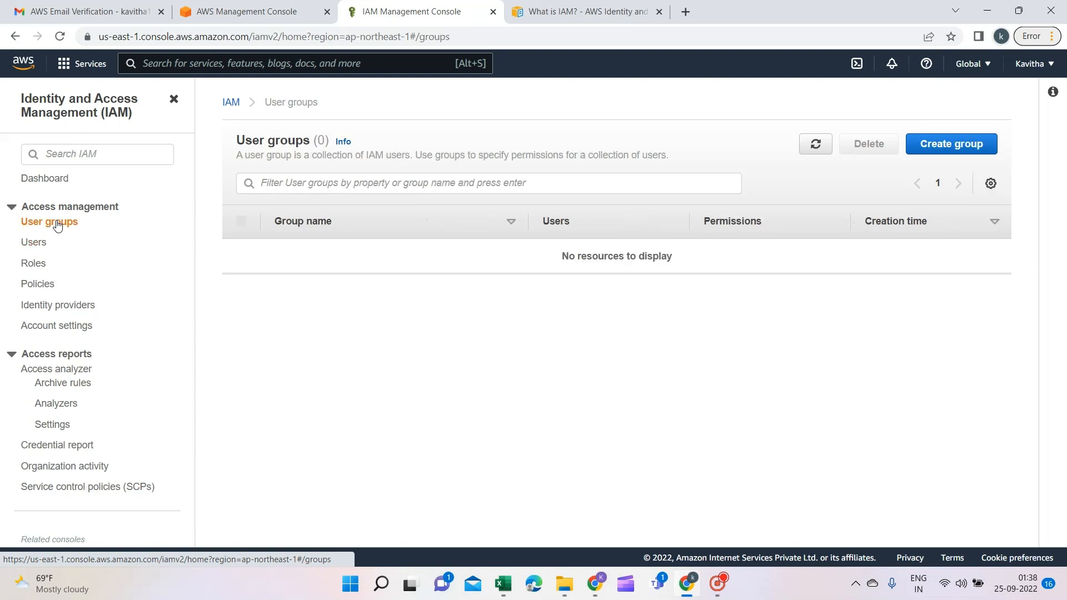
{"action": "left_click", "coordinate": [935, 146]}
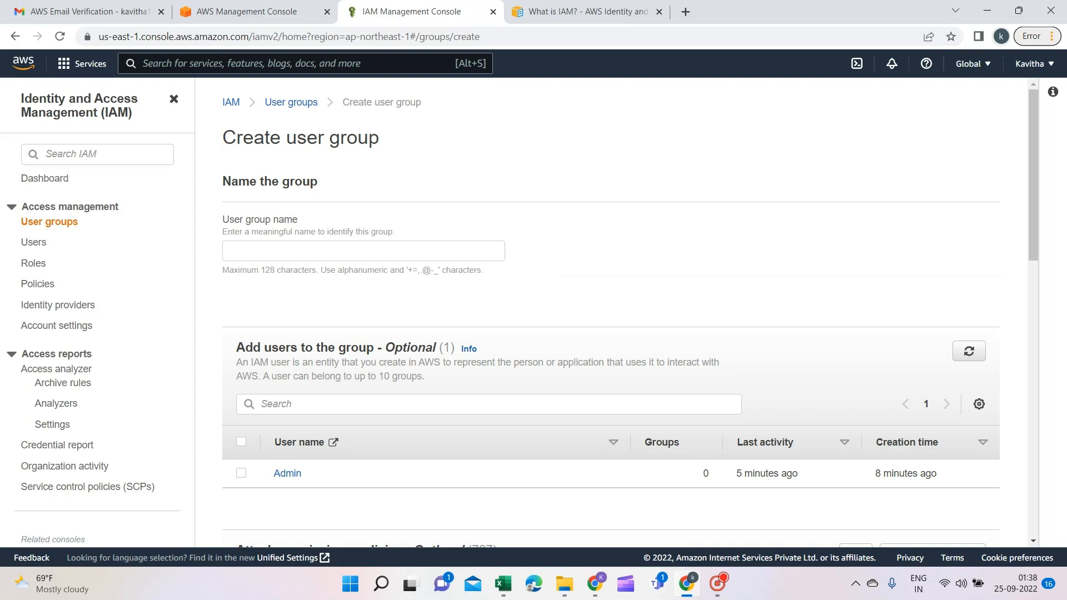
{"action": "left_click", "coordinate": [256, 255]}
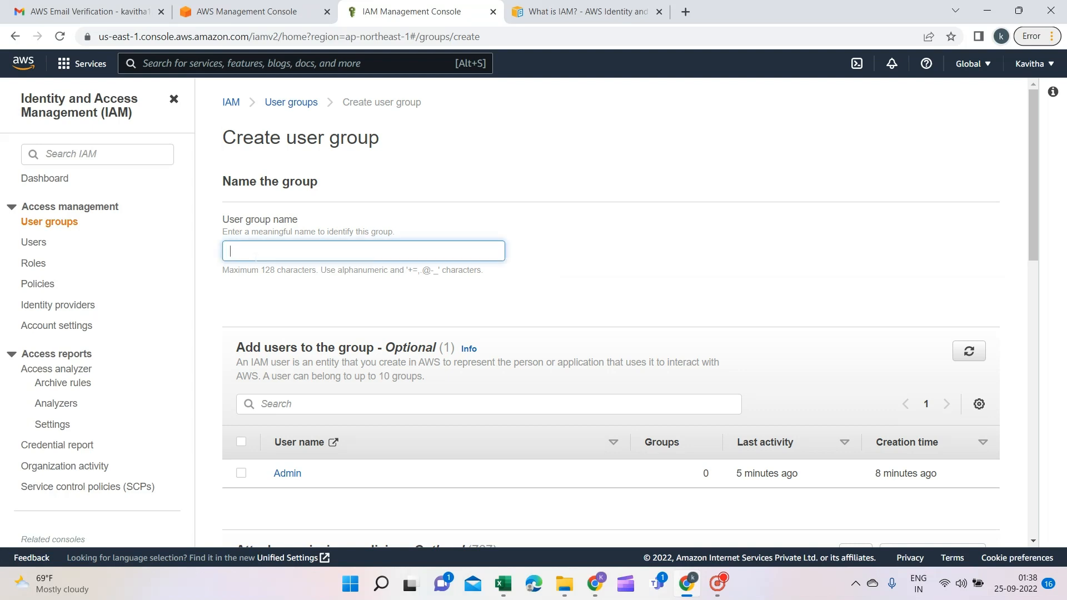
{"action": "type", "text": "Dev Group"}
{"action": "key", "text": "BackSpace"}
{"action": "left_click", "coordinate": [315, 310]}
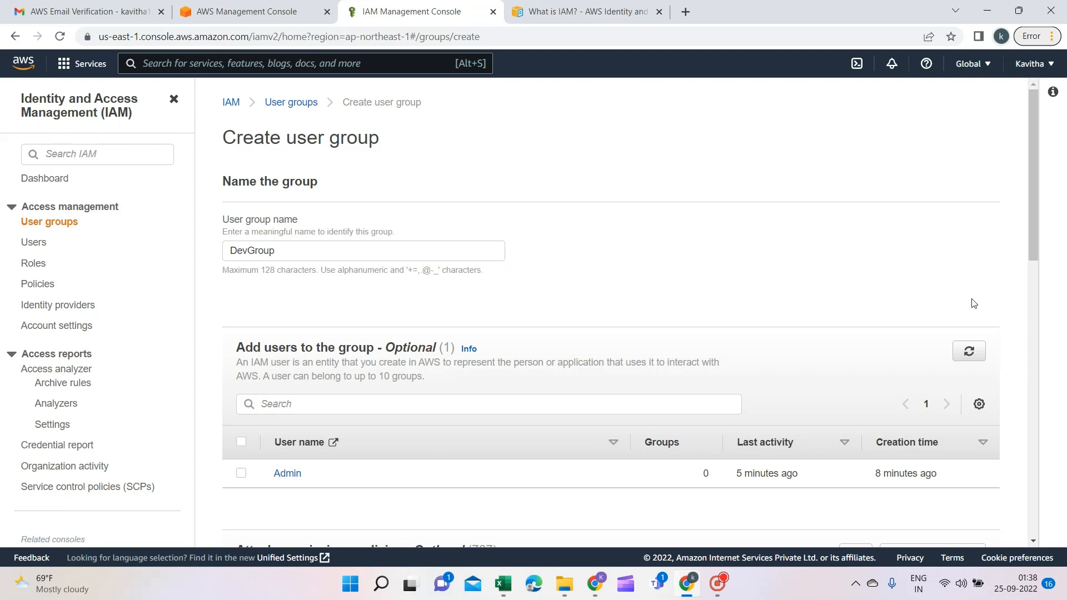
Add the Admin user as the DevGroup member in the group form
{"action": "left_click_drag", "start_coordinate": [1035, 239], "coordinate": [1032, 281]}
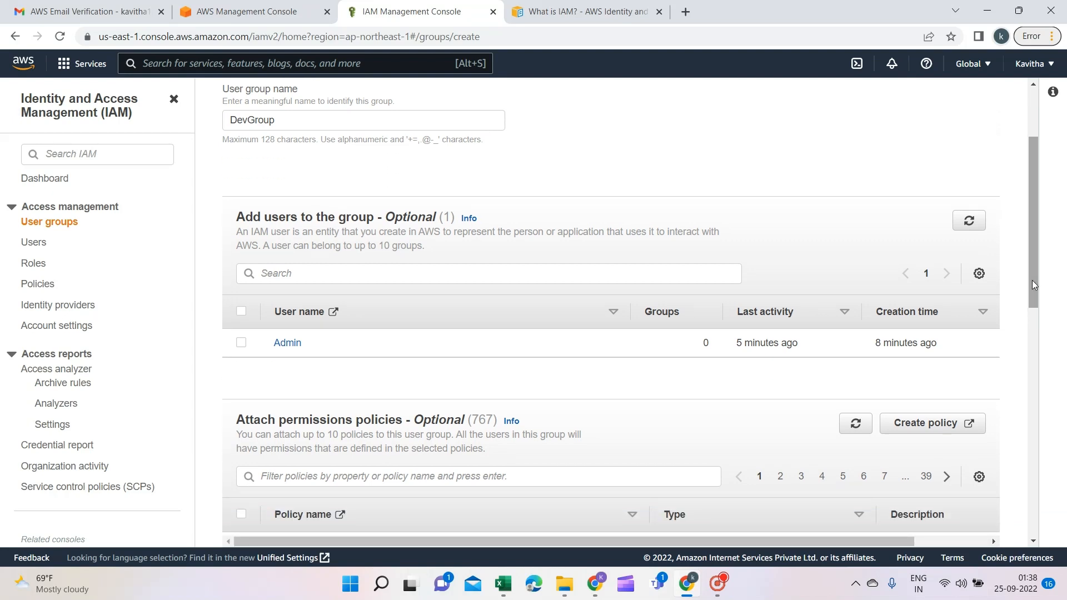
{"action": "left_click", "coordinate": [241, 343]}
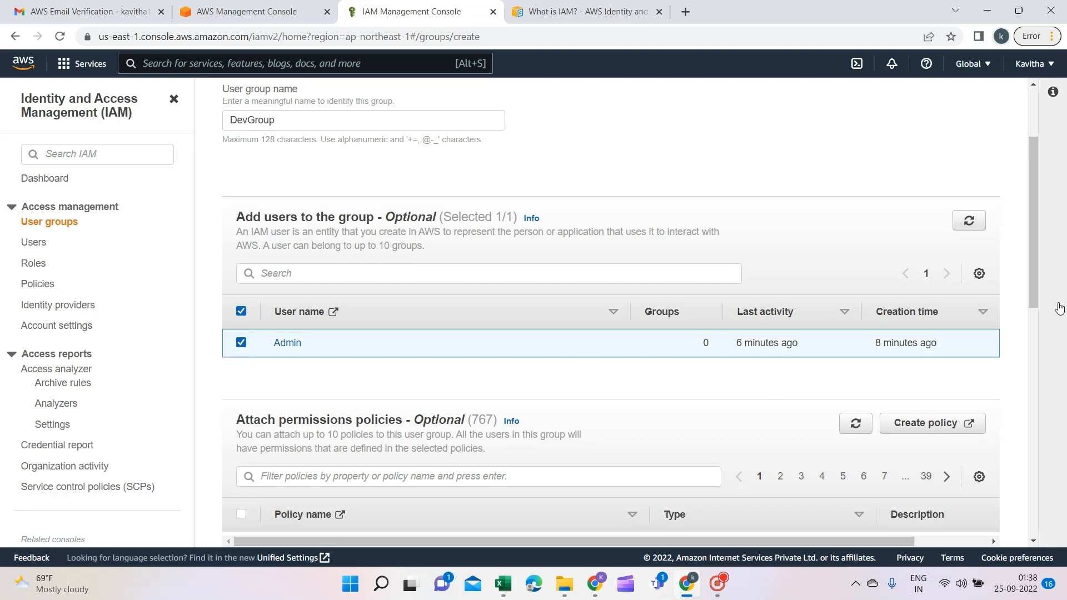
{"action": "left_click_drag", "start_coordinate": [1032, 280], "coordinate": [1044, 362]}
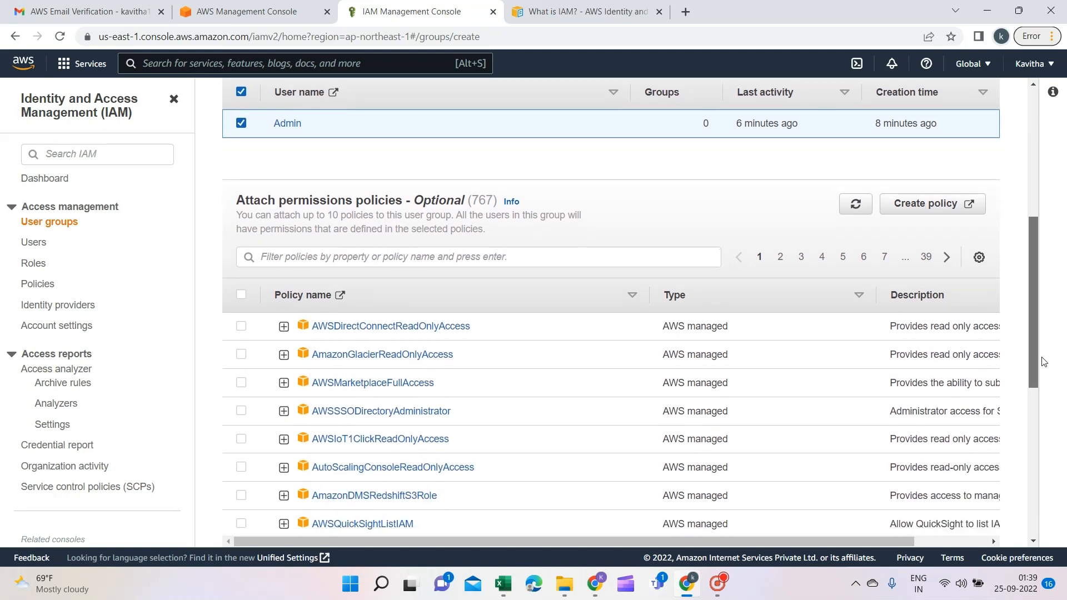
{"action": "left_click_drag", "start_coordinate": [1043, 362], "coordinate": [1008, 530]}
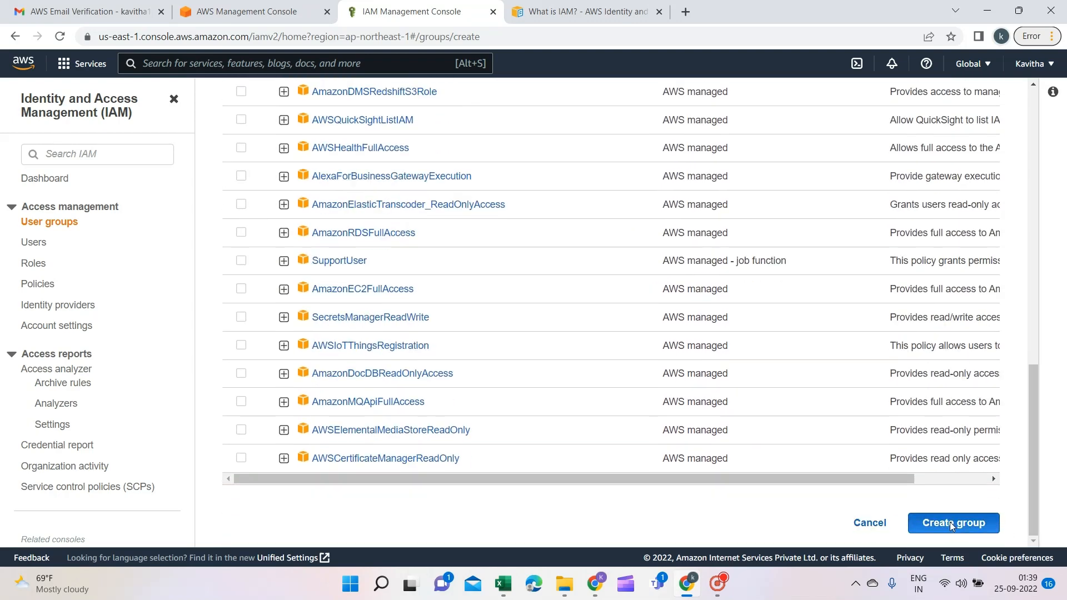
{"action": "scroll", "coordinate": [951, 528], "scroll_direction": "up", "scroll_amount": 2}
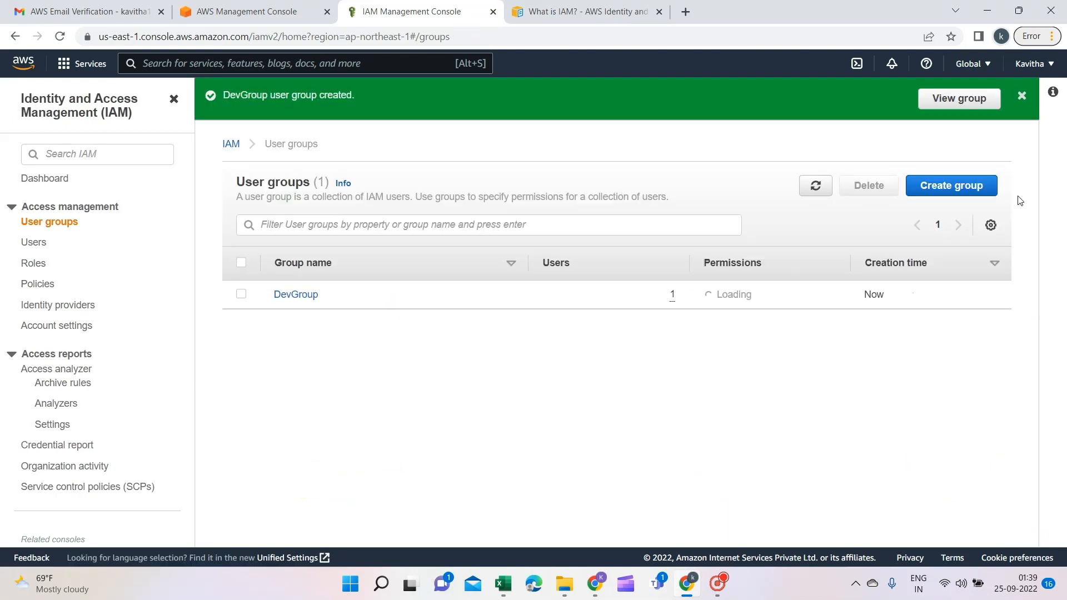
Open the DevGroup details and check Admin's user page, then return to DevGroup
{"action": "left_click", "coordinate": [1022, 96]}
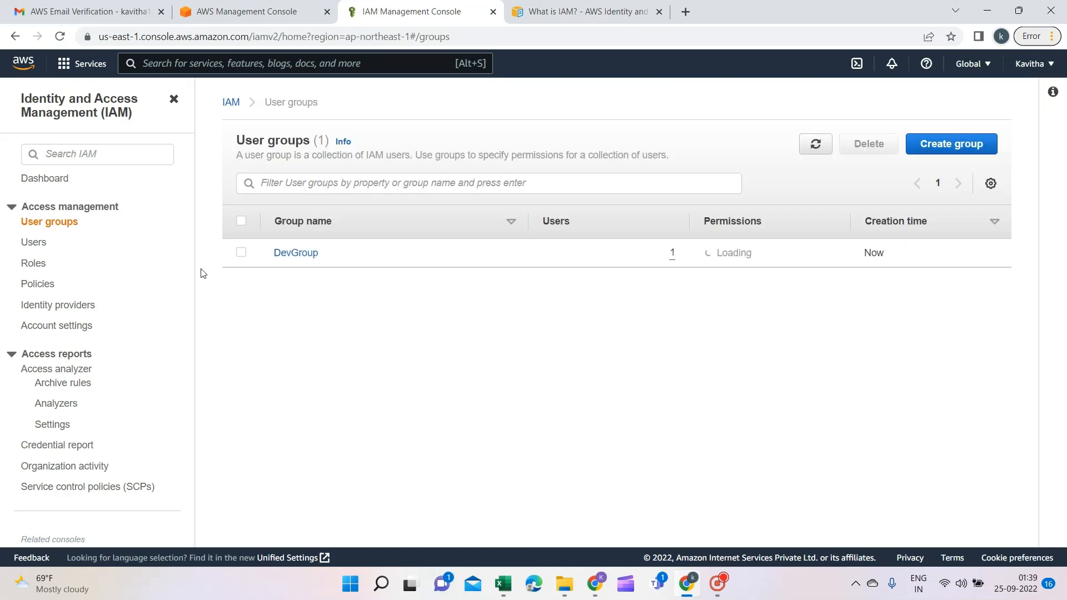
{"action": "left_click", "coordinate": [290, 254]}
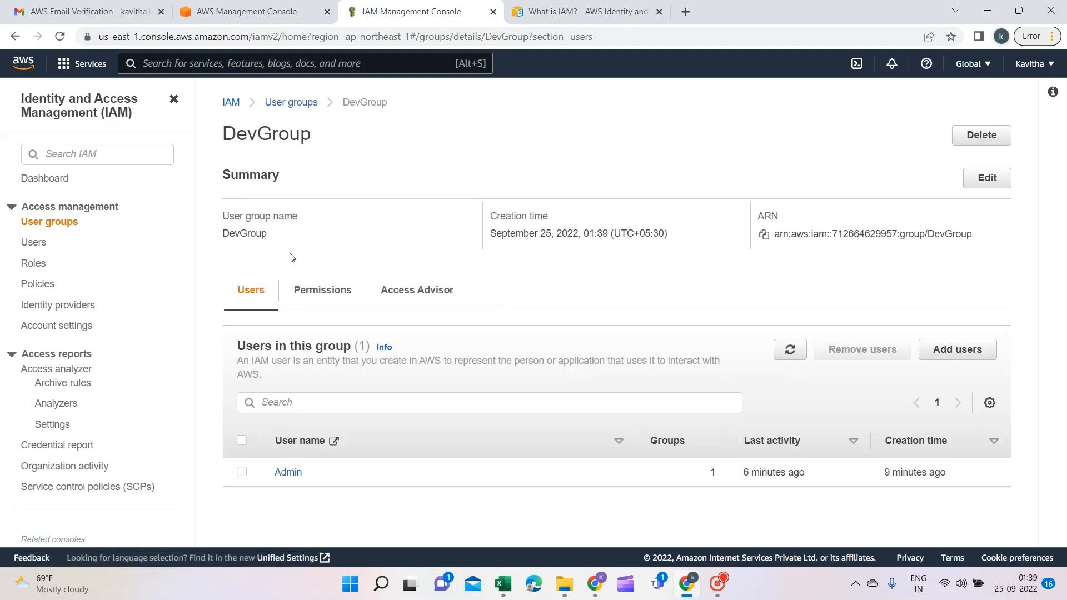
{"action": "left_click", "coordinate": [288, 473]}
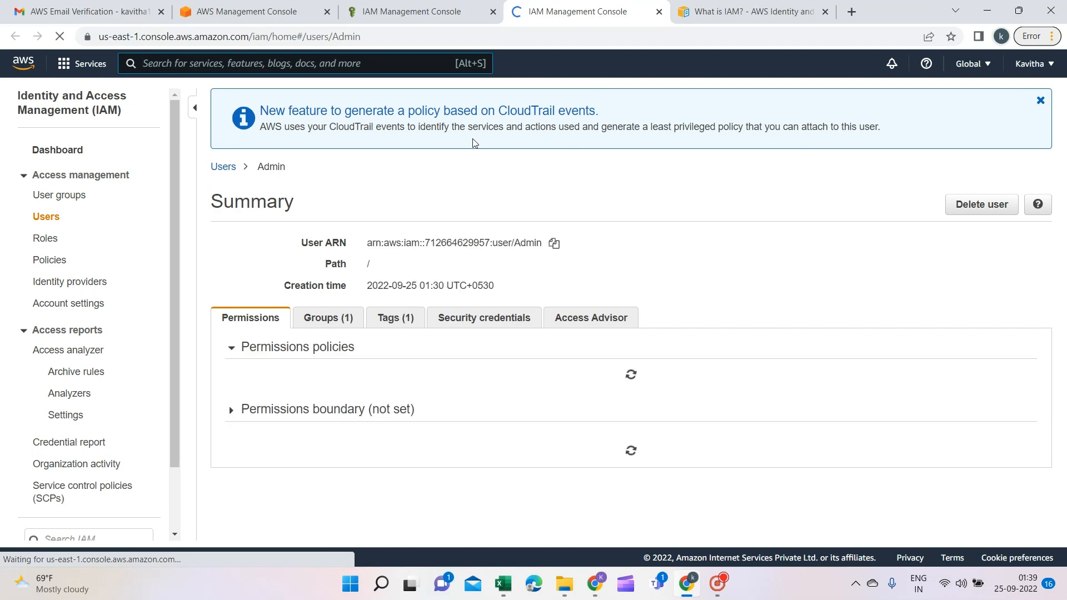
{"action": "left_click", "coordinate": [422, 11]}
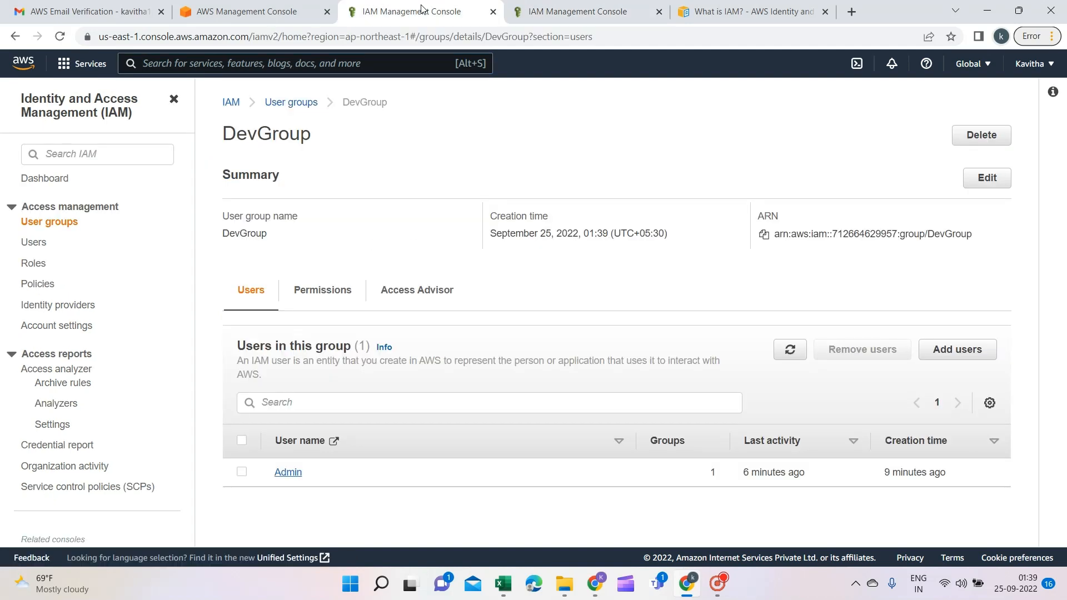